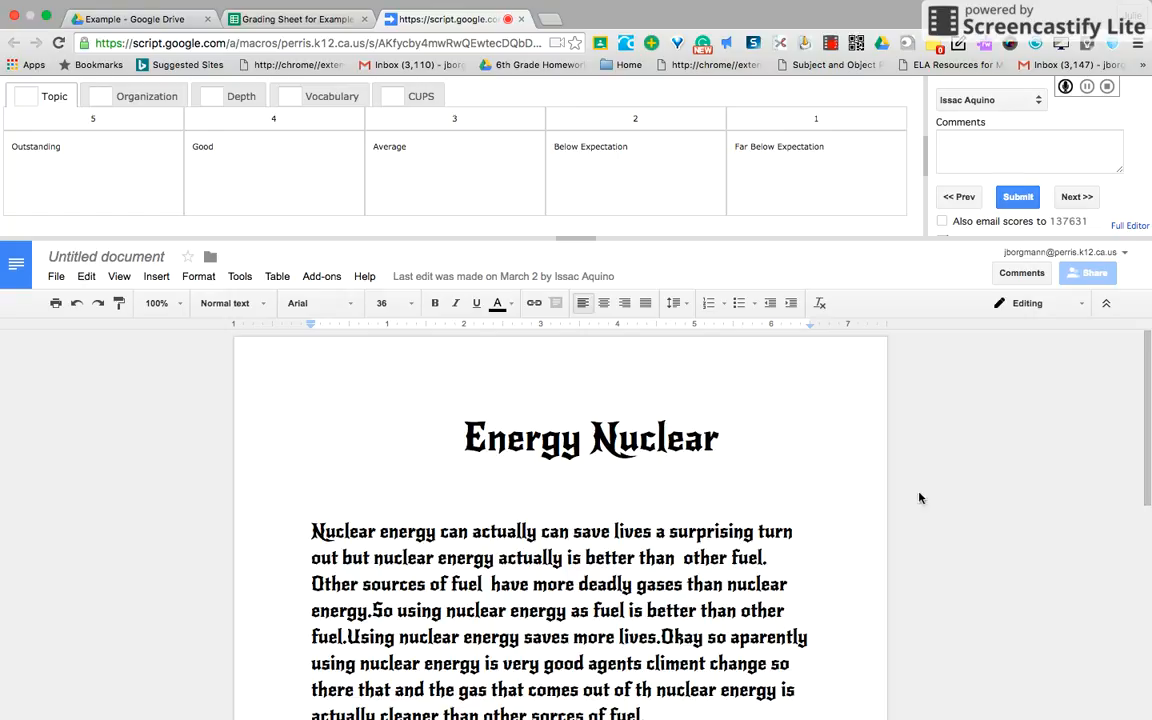
Step: Read through the Energy Nuclear essay and score it 3 (Average) for Topic, Organization, Depth, Vocabulary and CUPS
mouse_move(1149, 440)
mouse_down()
mouse_move(1149, 475)
mouse_move(1150, 455)
mouse_up()
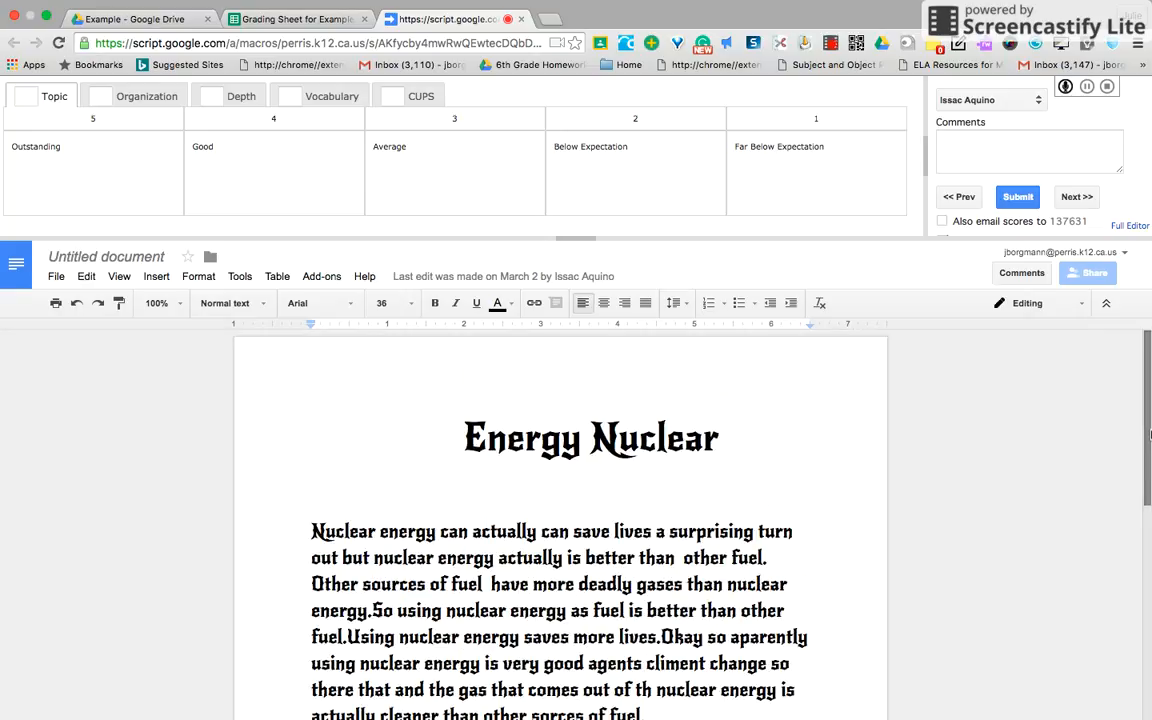
scroll(1149, 435, down, 5)
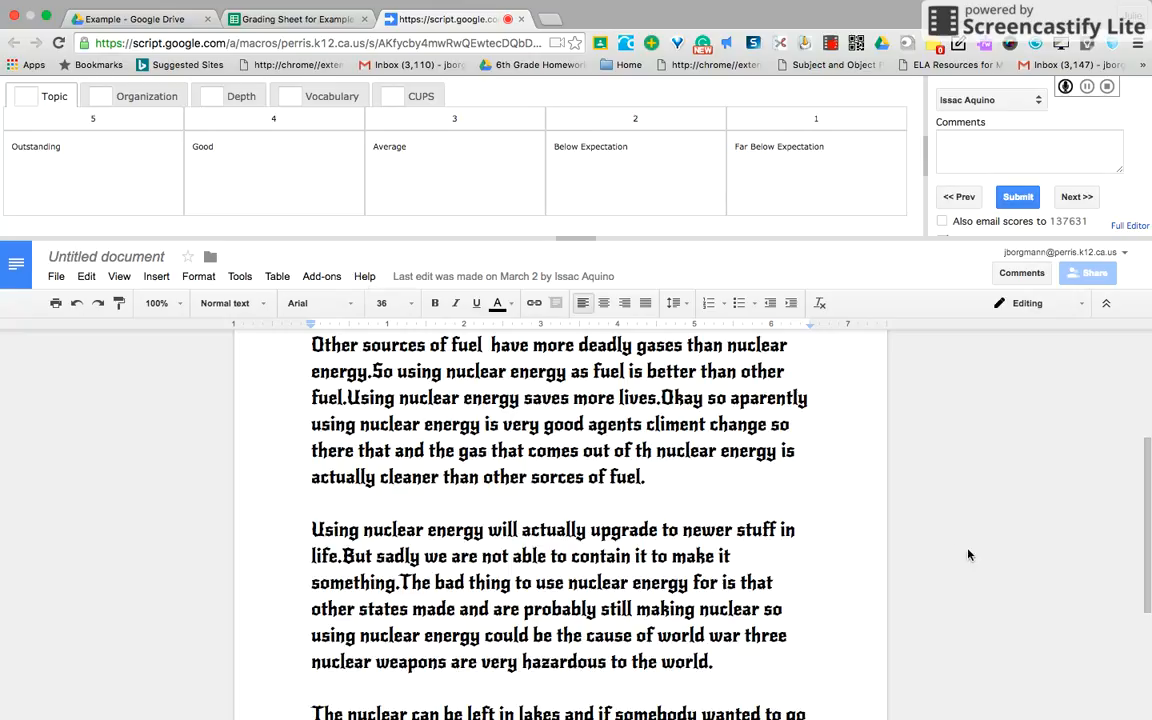
scroll(780, 400, up, 5)
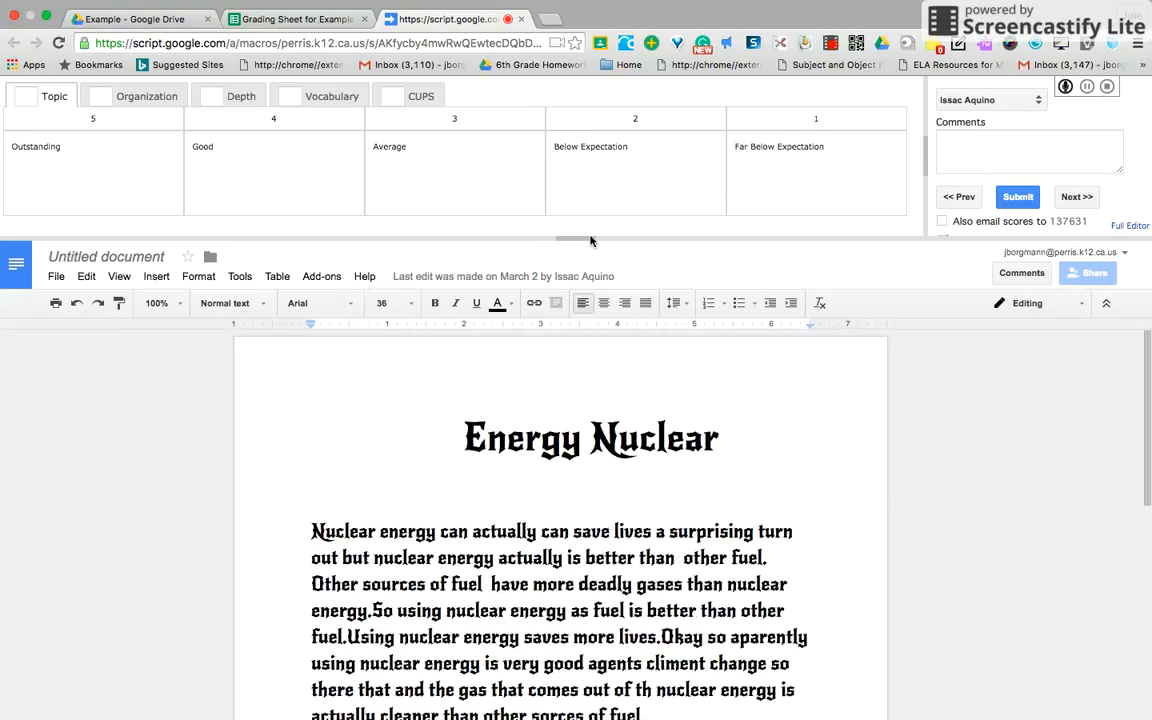
click(376, 168)
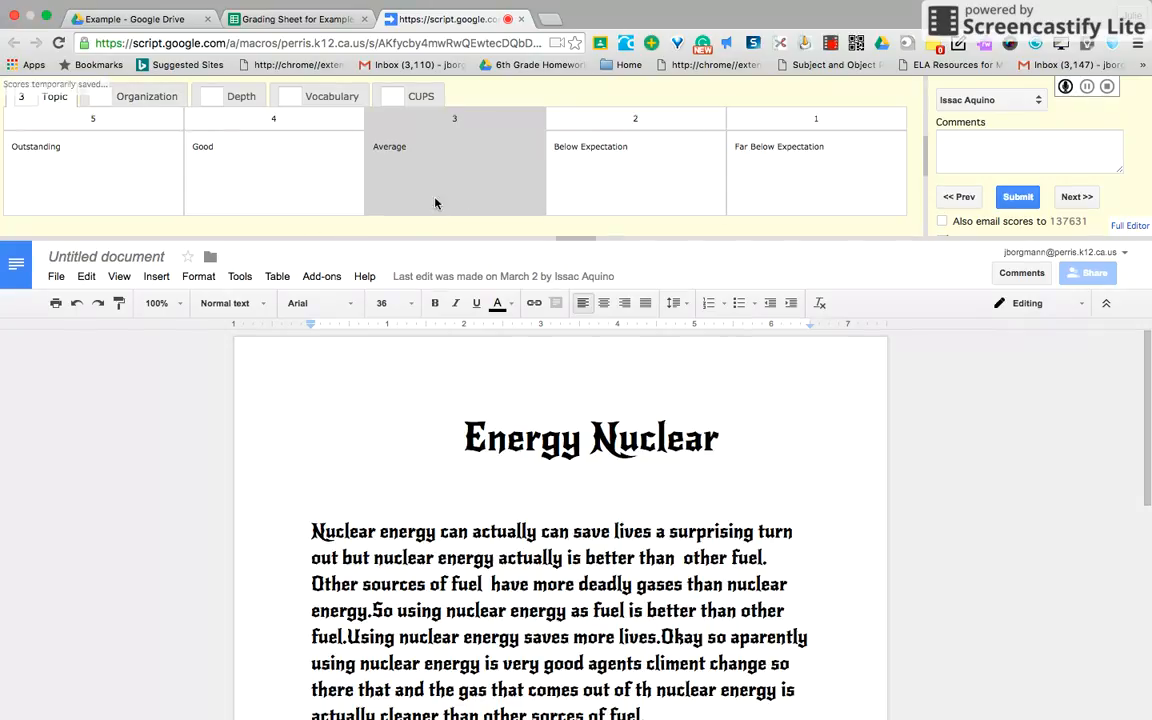
click(148, 97)
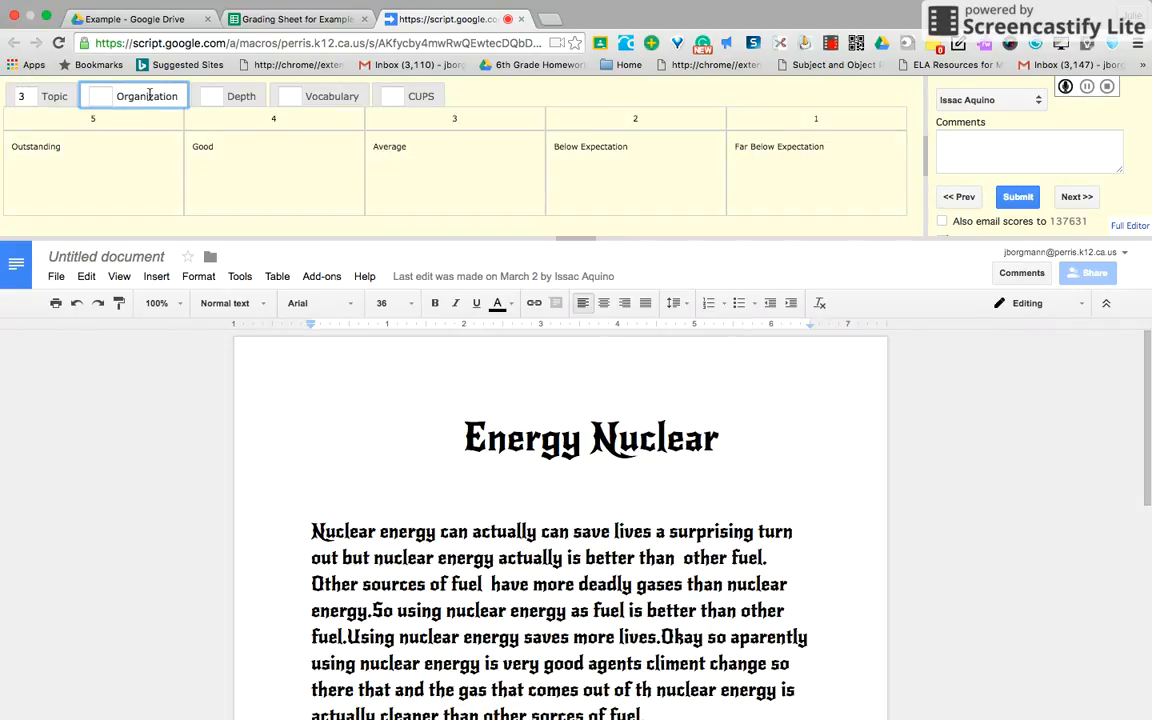
click(430, 165)
click(219, 95)
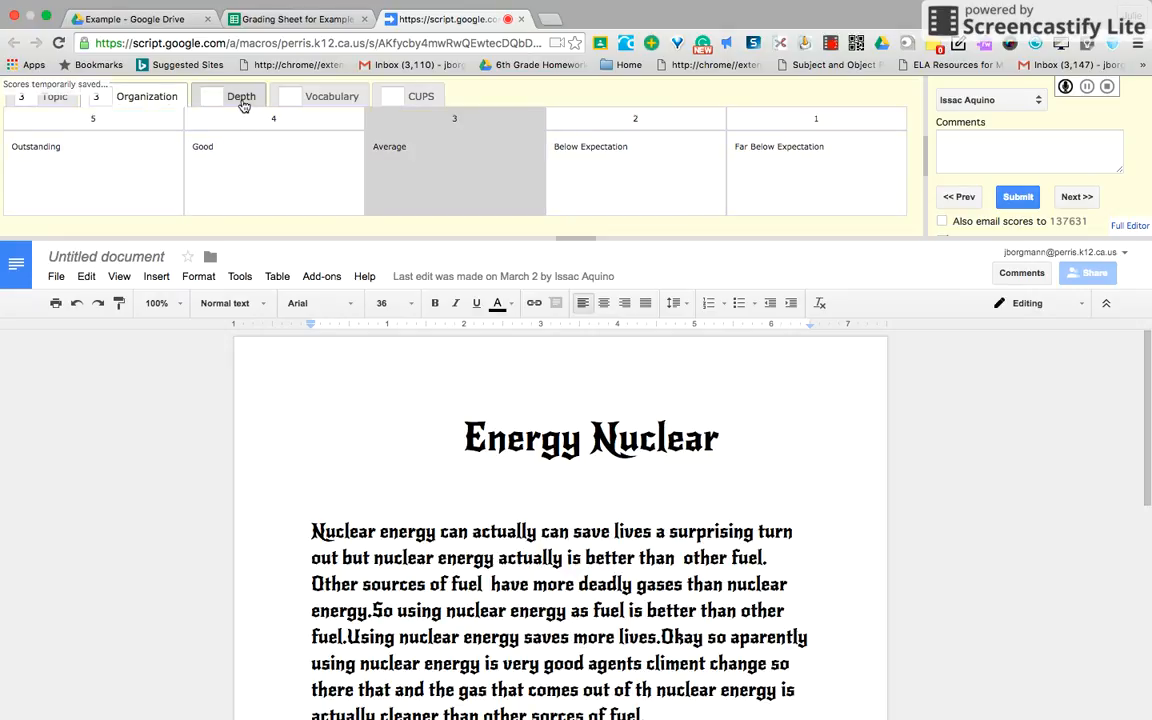
click(429, 196)
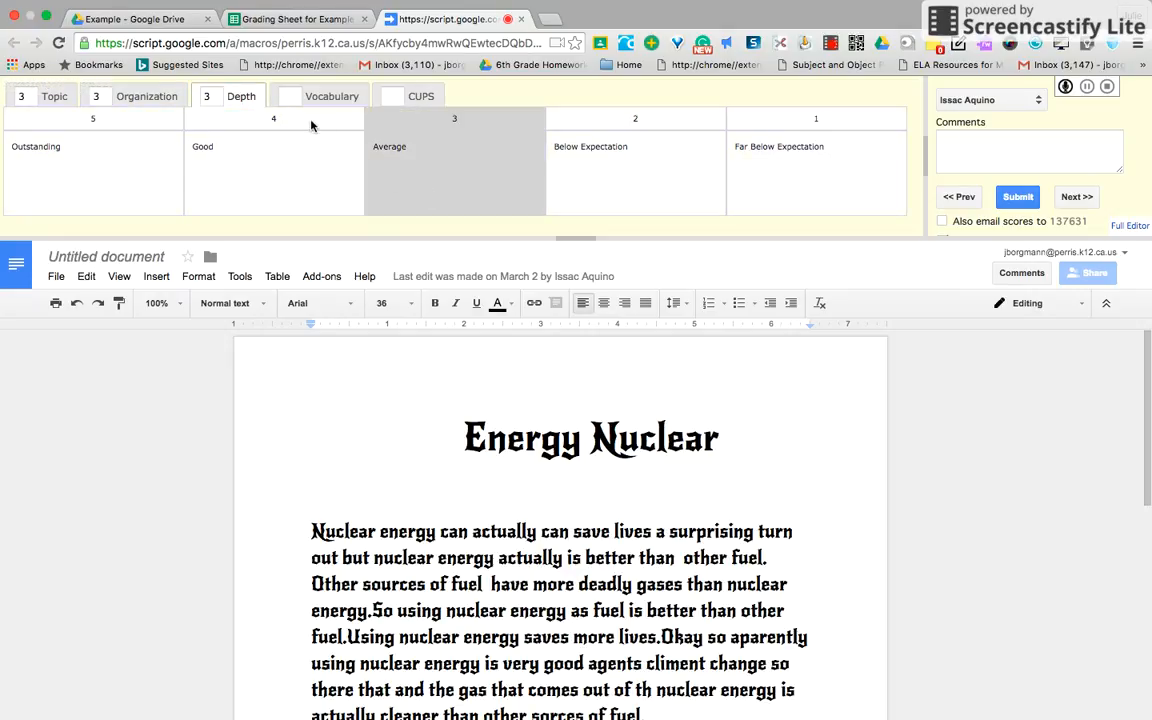
click(339, 93)
click(440, 152)
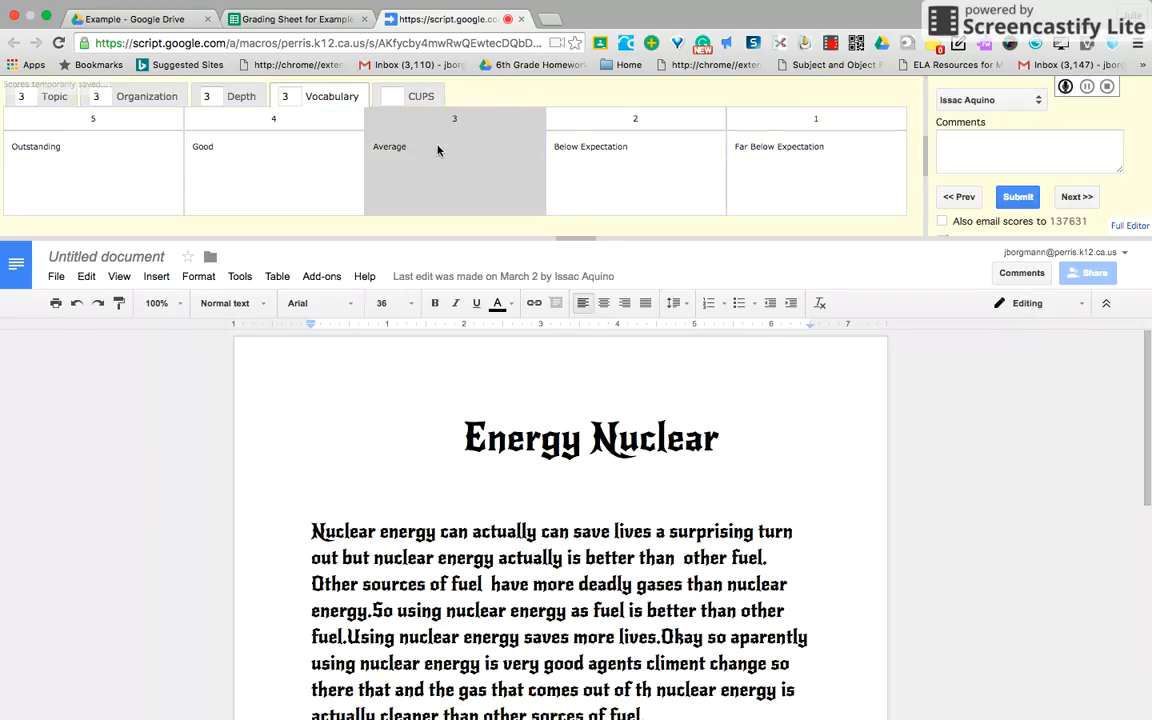
click(430, 98)
click(445, 159)
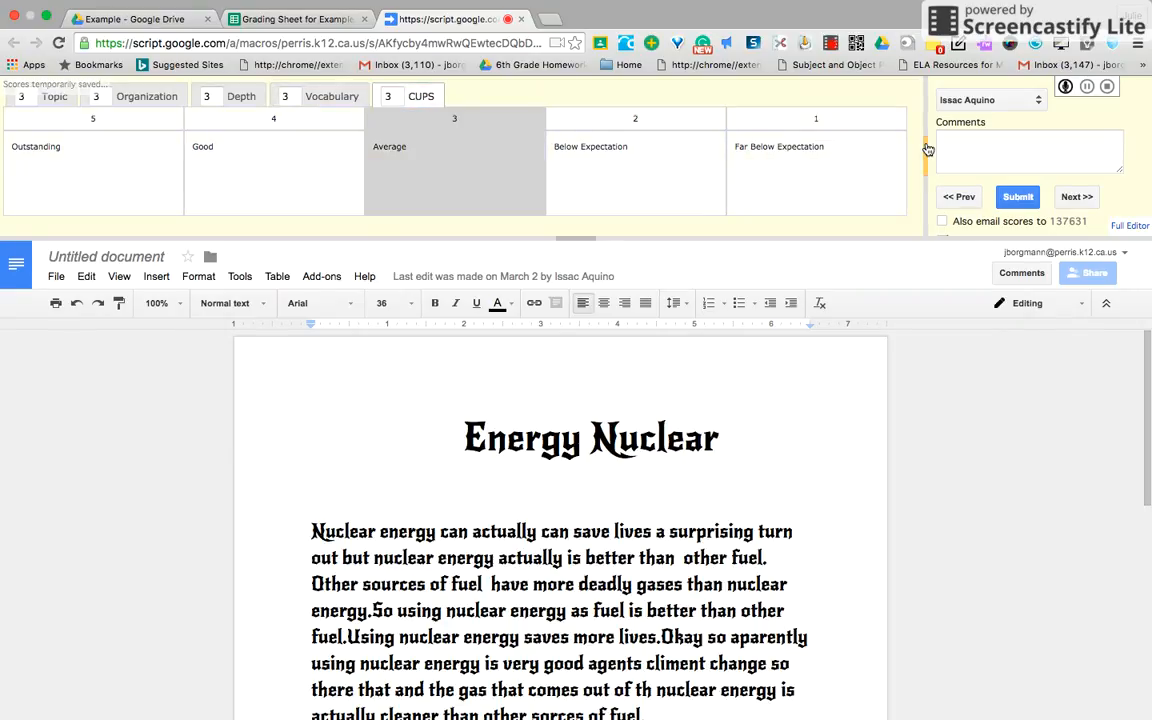
Step: Add the comment "This is a good start would like to see some changes before it's final" and submit the scores
click(969, 153)
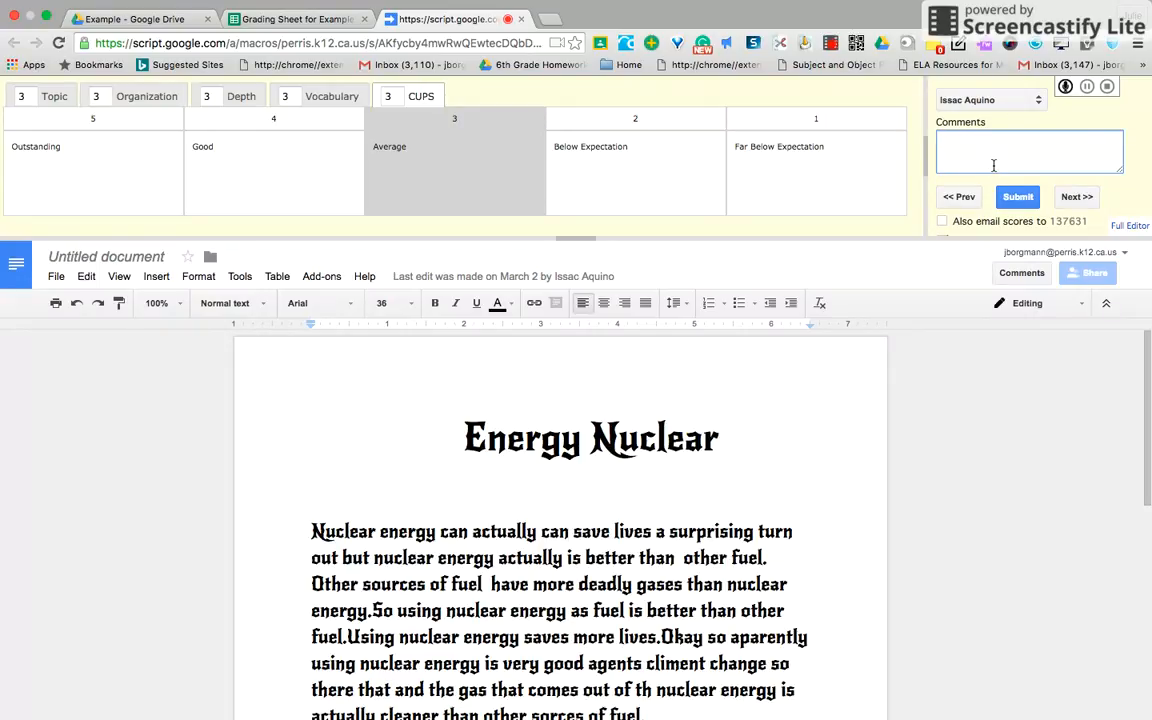
text(This is a good start would like to see some ch)
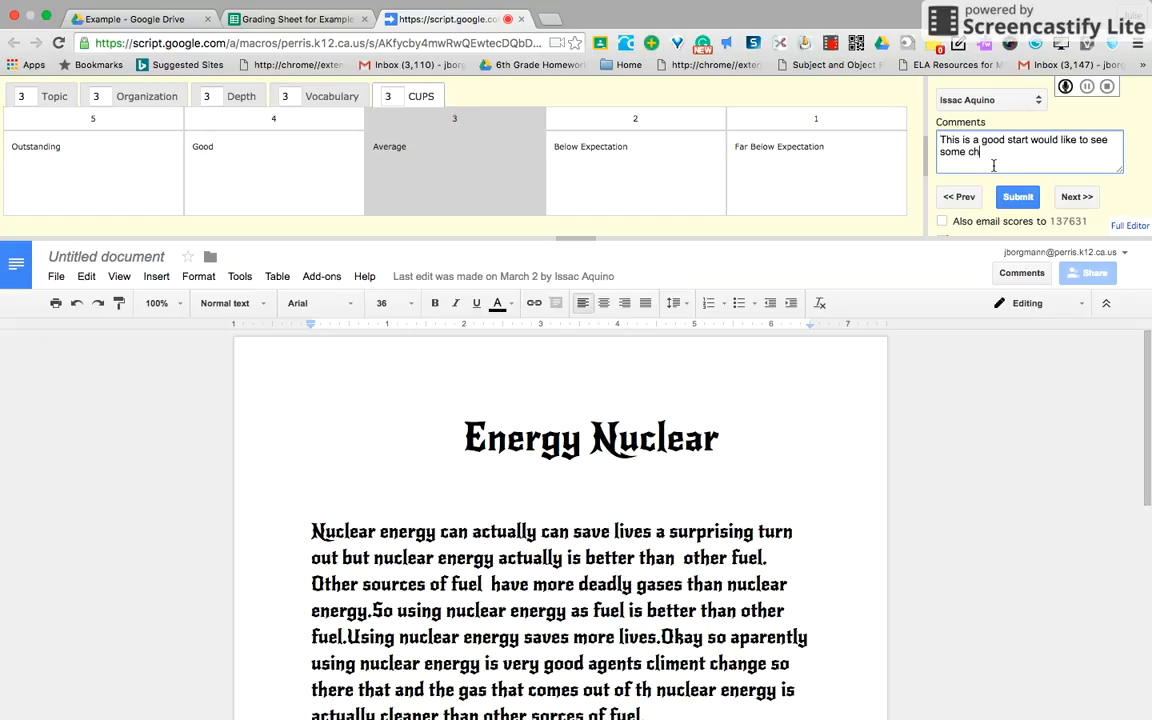
text(anges before it's final)
click(1038, 197)
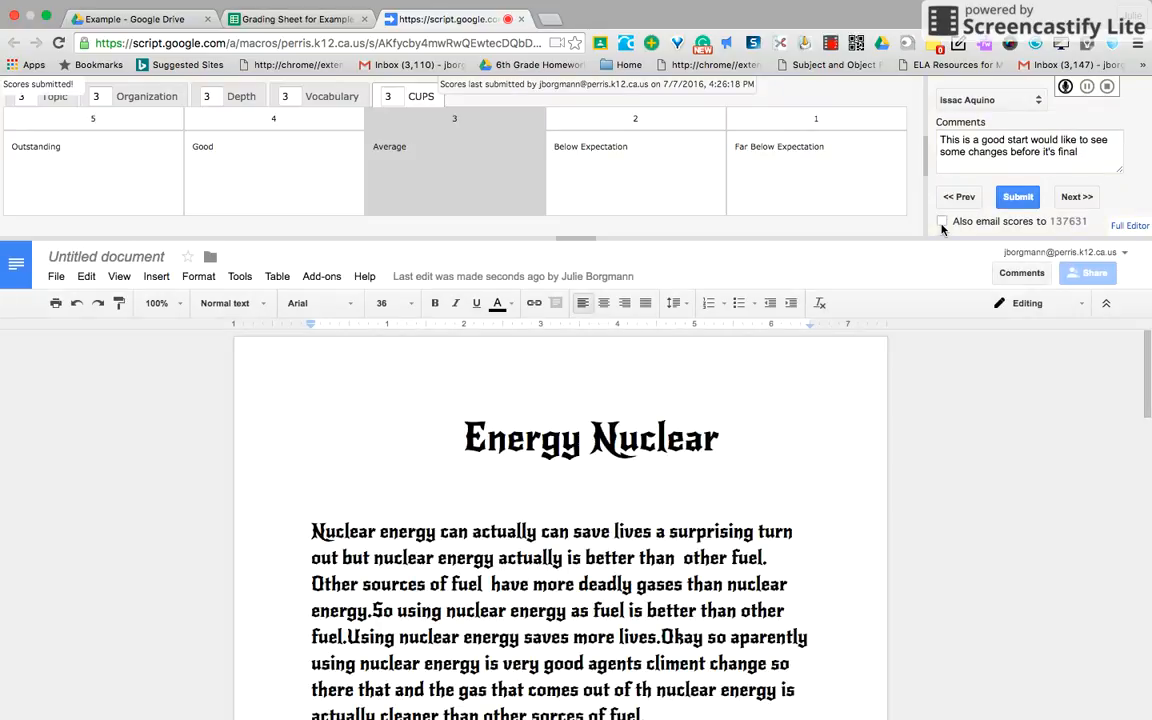
Step: Check the grading spreadsheet, then return to the rubric and load the next student's essay, "Should Students Be Given Homework?"
click(298, 37)
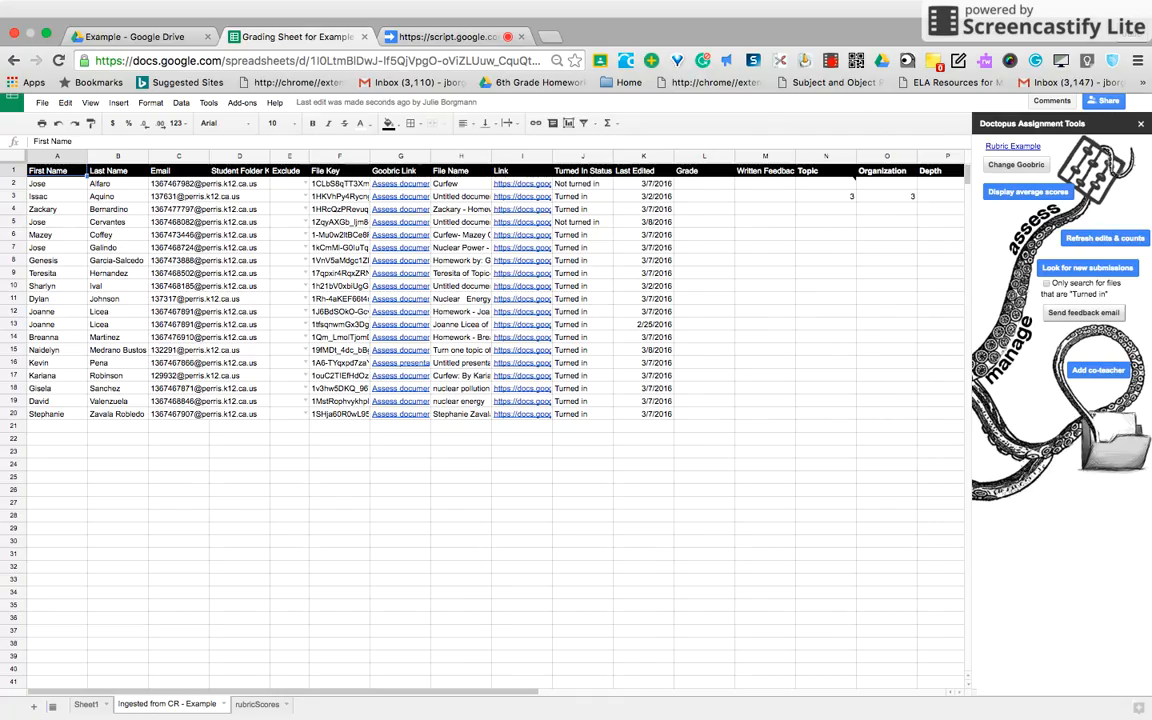
click(436, 37)
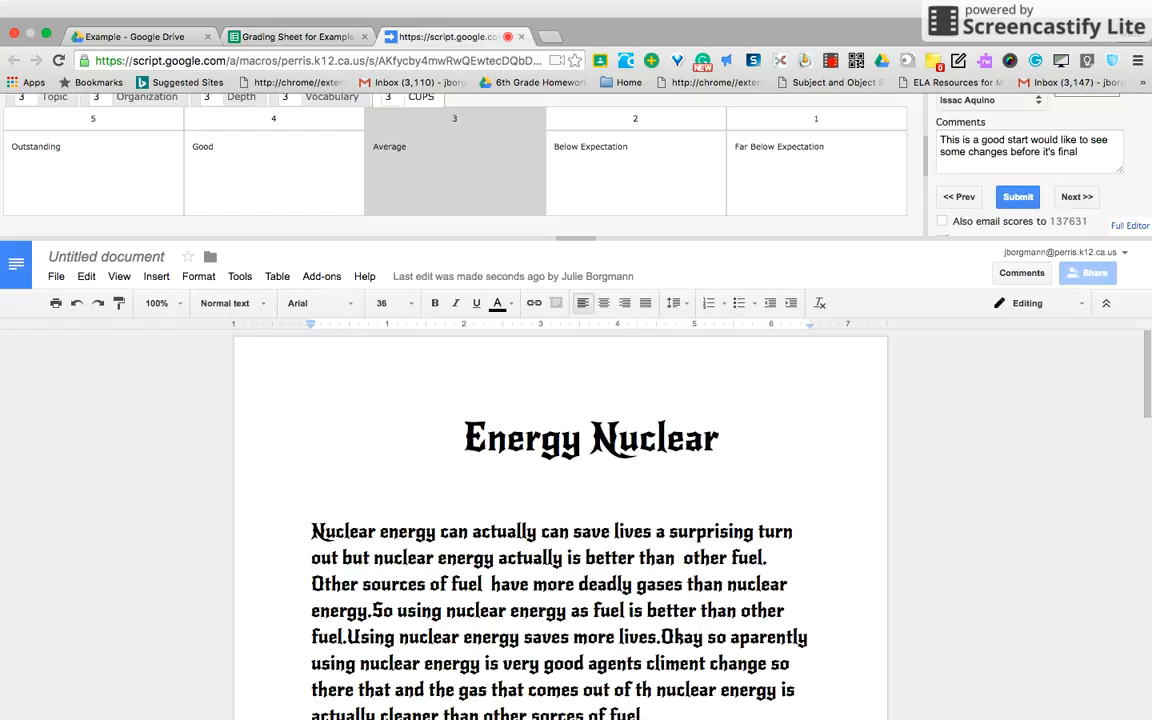
click(1012, 101)
click(1002, 109)
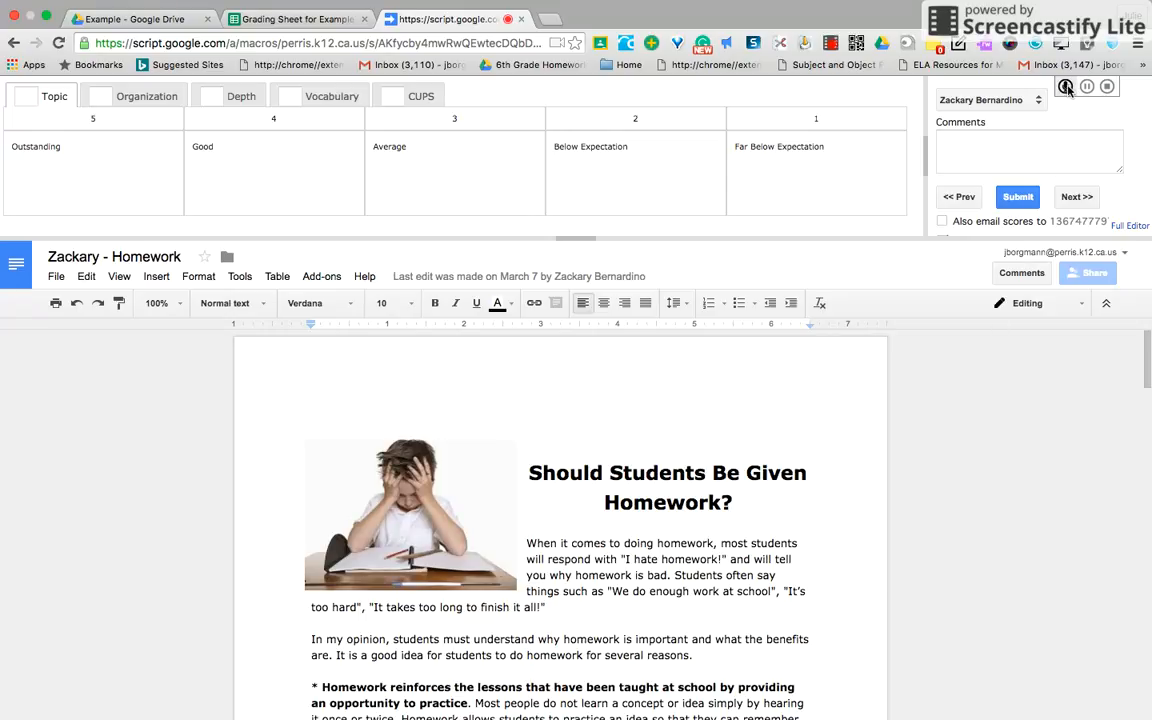
Step: Switch to the Grading Sheet for Example spreadsheet and open its rubricScores sheet
click(297, 19)
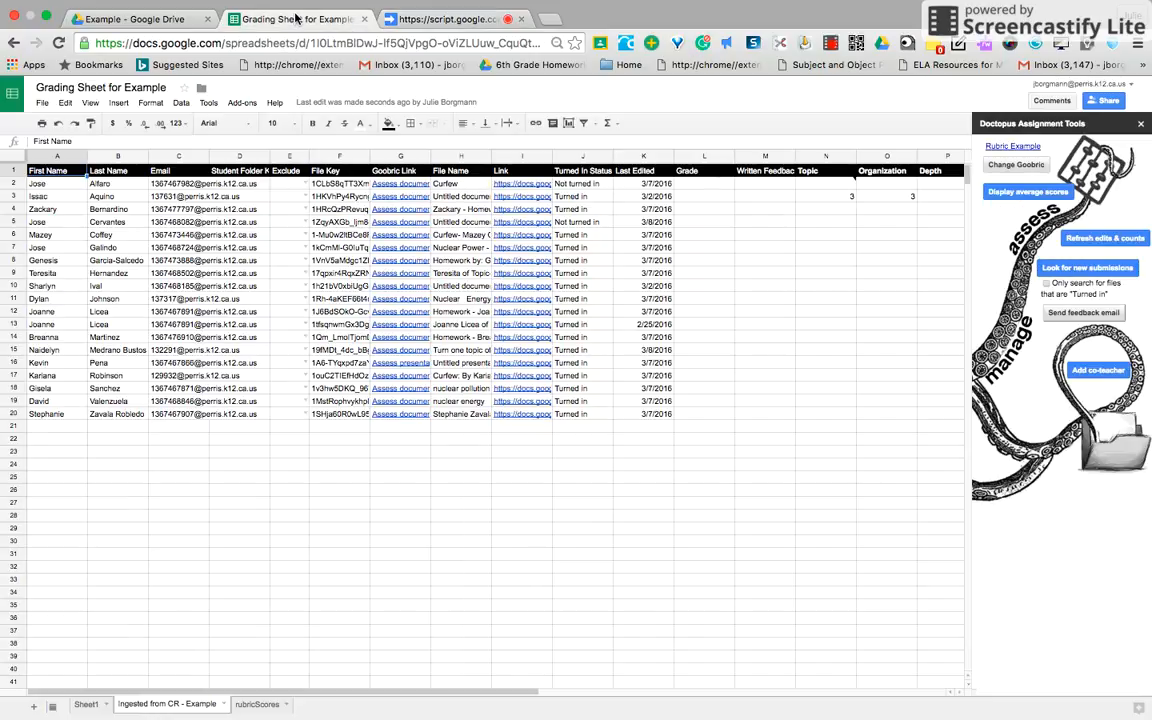
click(258, 705)
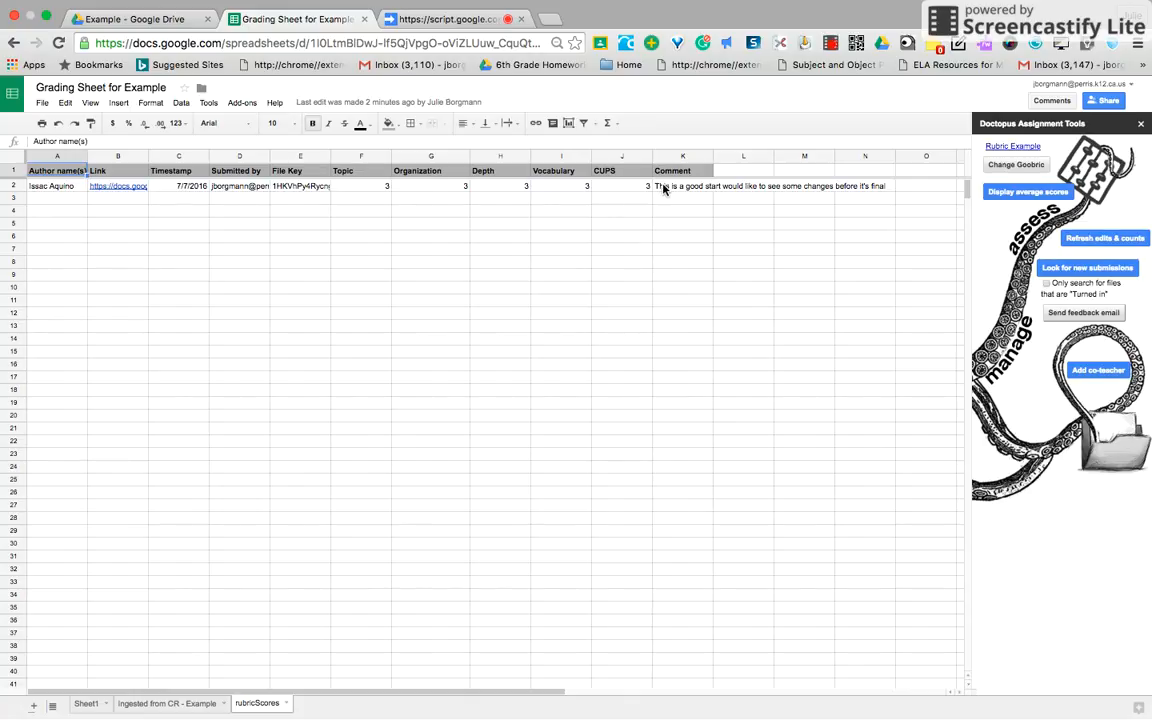
click(735, 172)
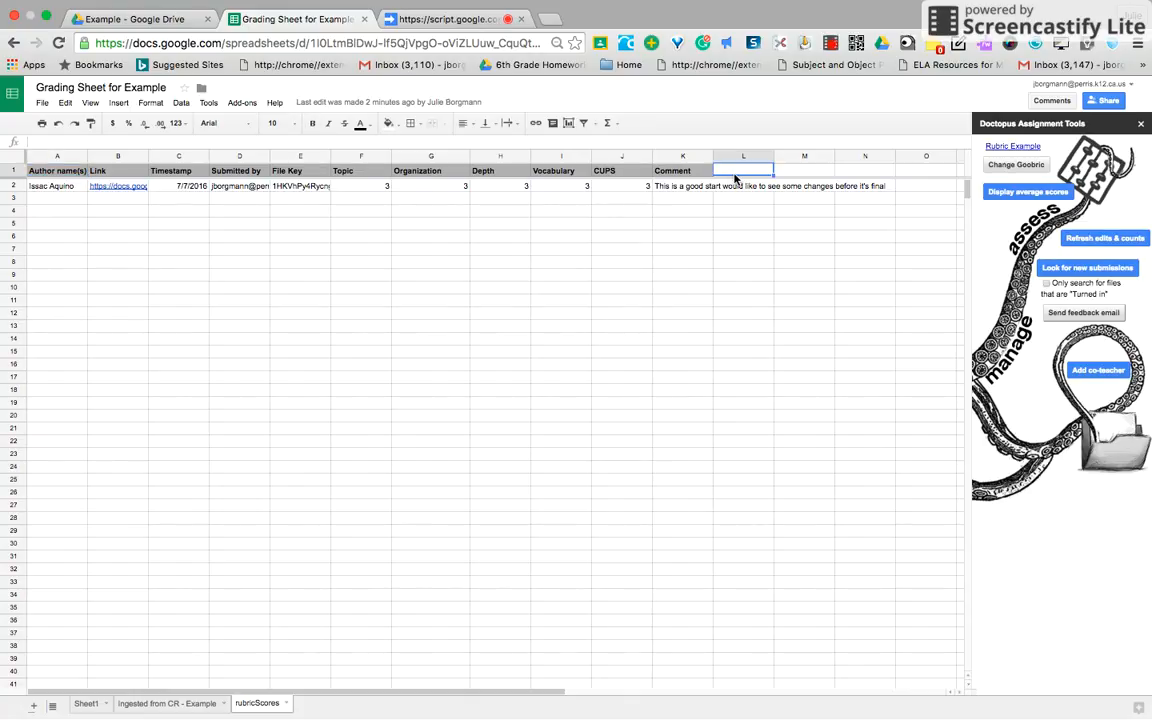
click(612, 126)
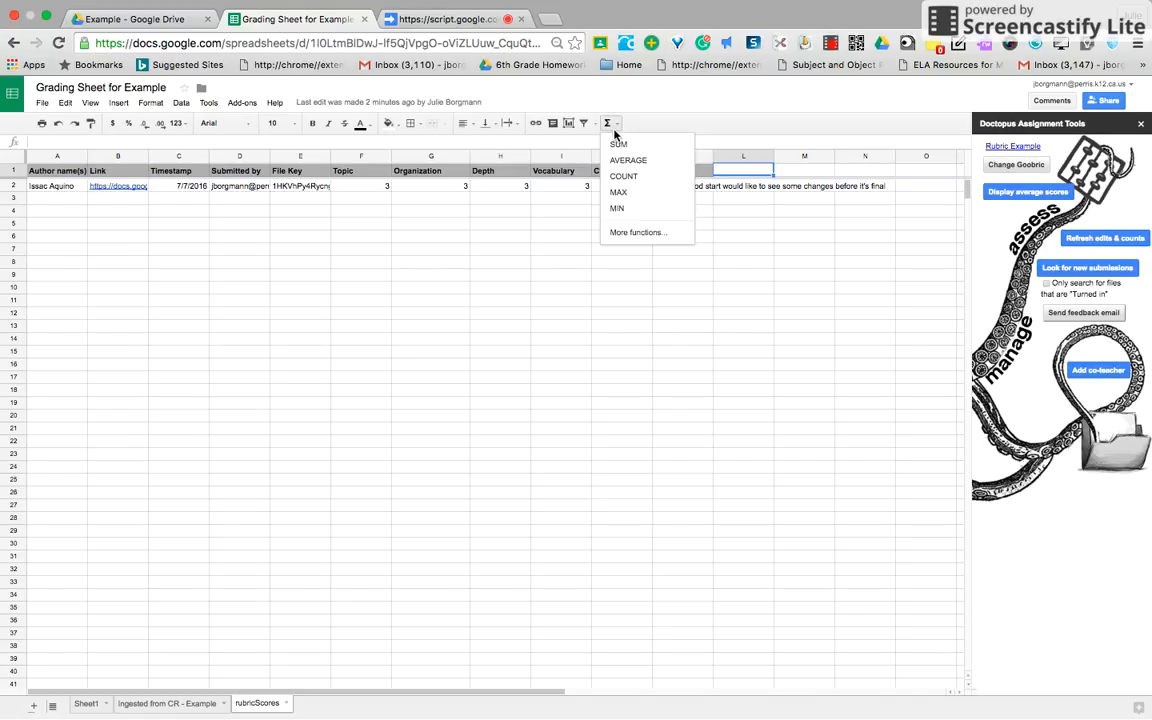
click(632, 163)
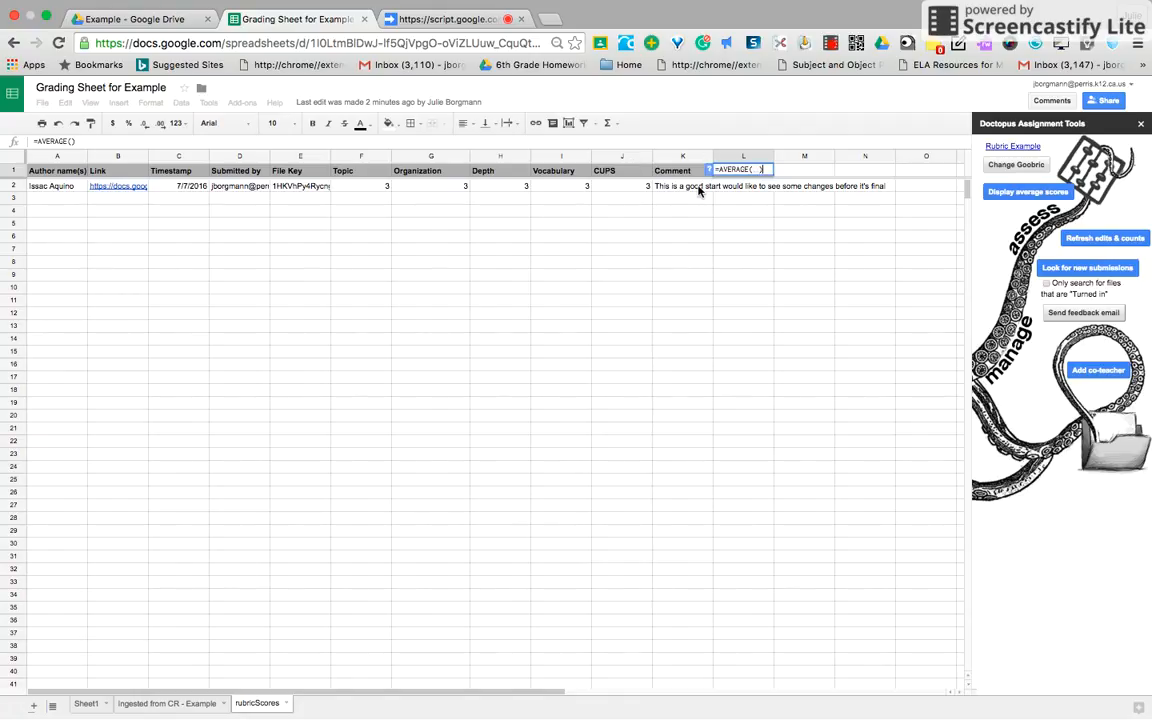
click(768, 172)
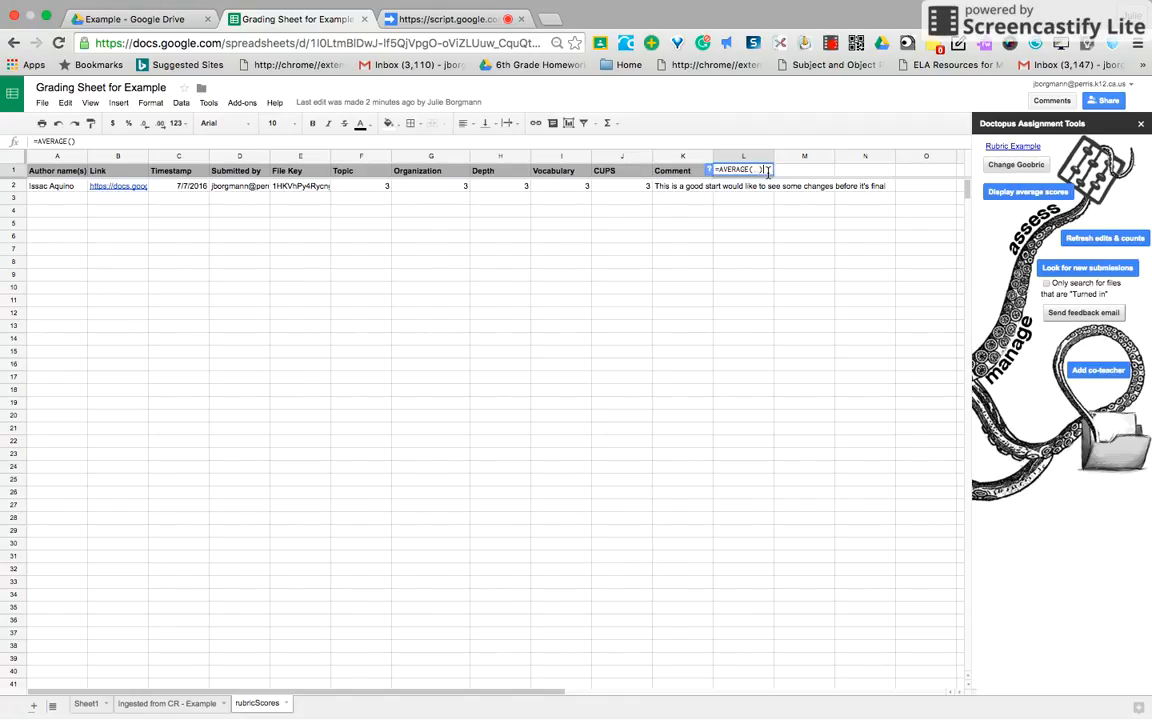
click(765, 237)
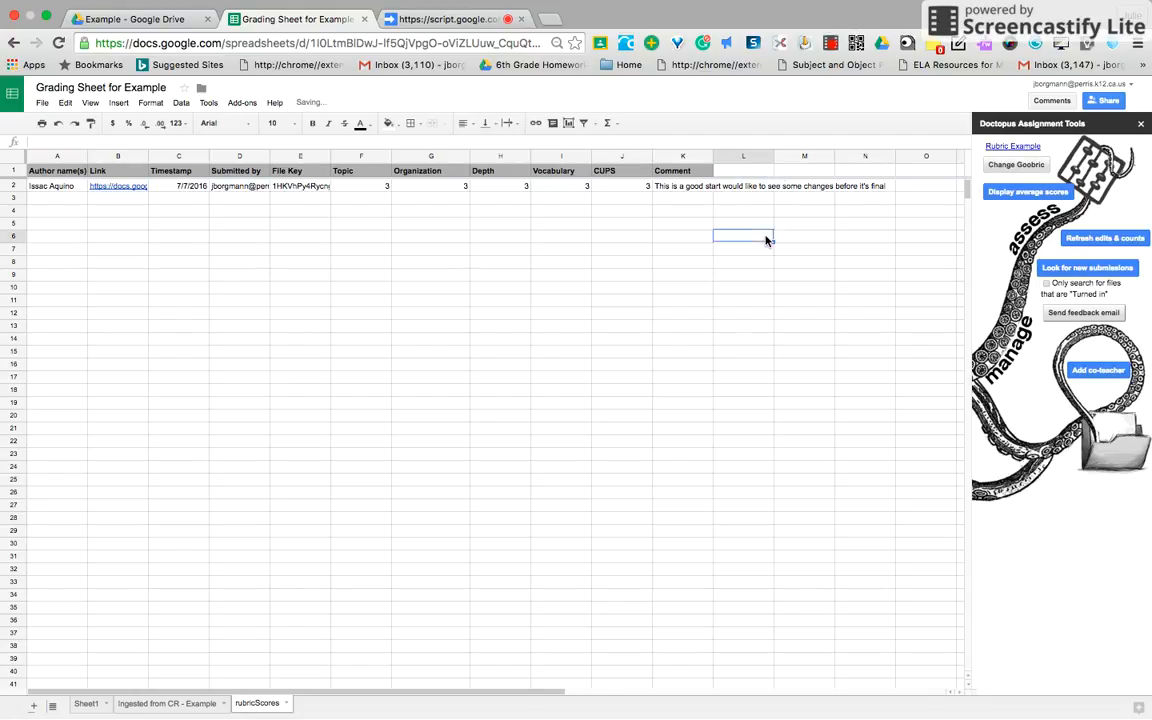
Step: Enter the formula =AVERAGE(F2:J2) in cell L1 to average the student's five rubric scores
click(738, 175)
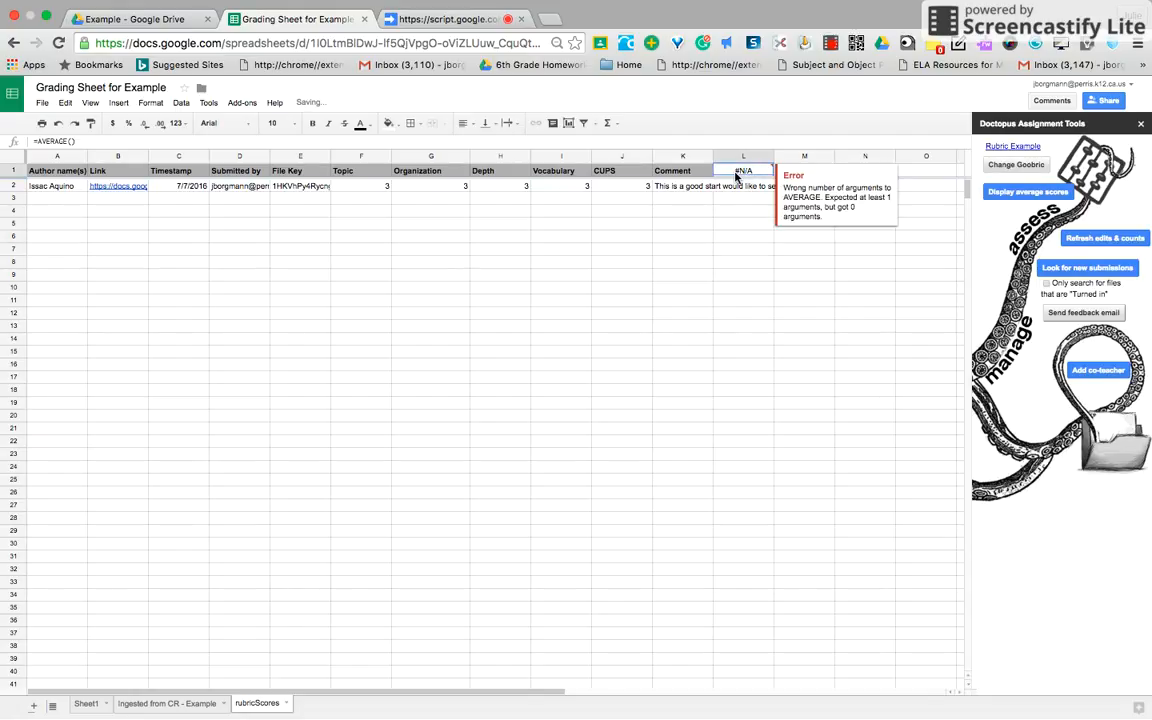
click(609, 123)
click(630, 161)
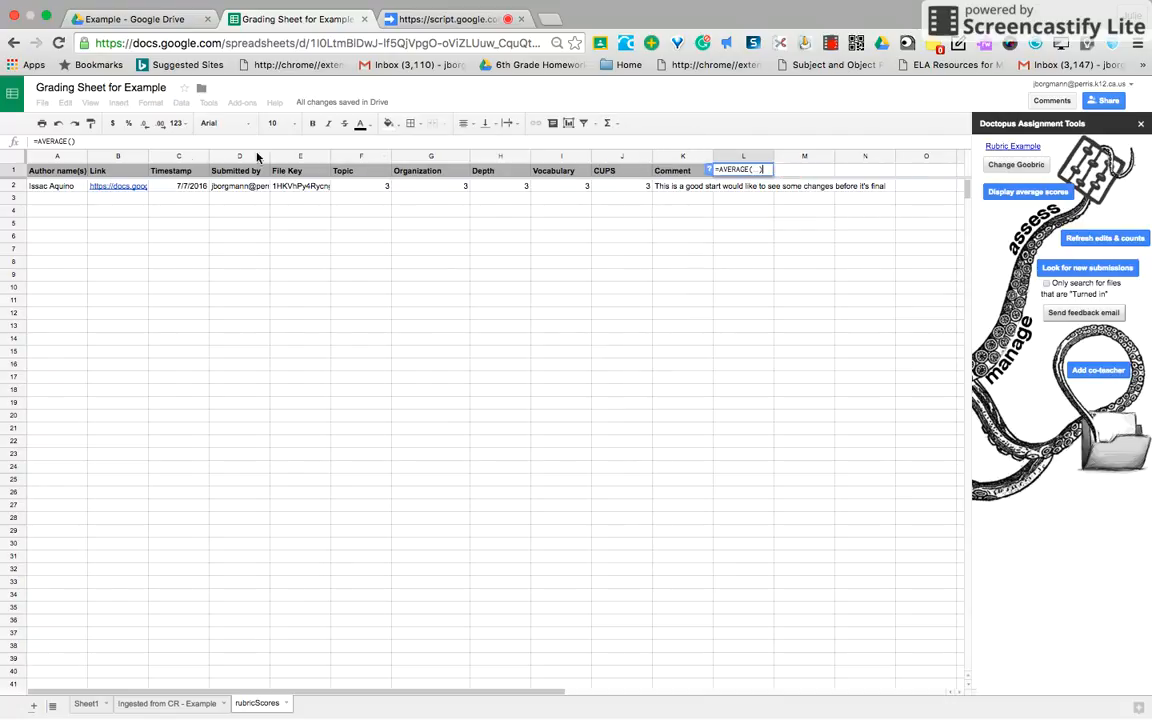
click(73, 141)
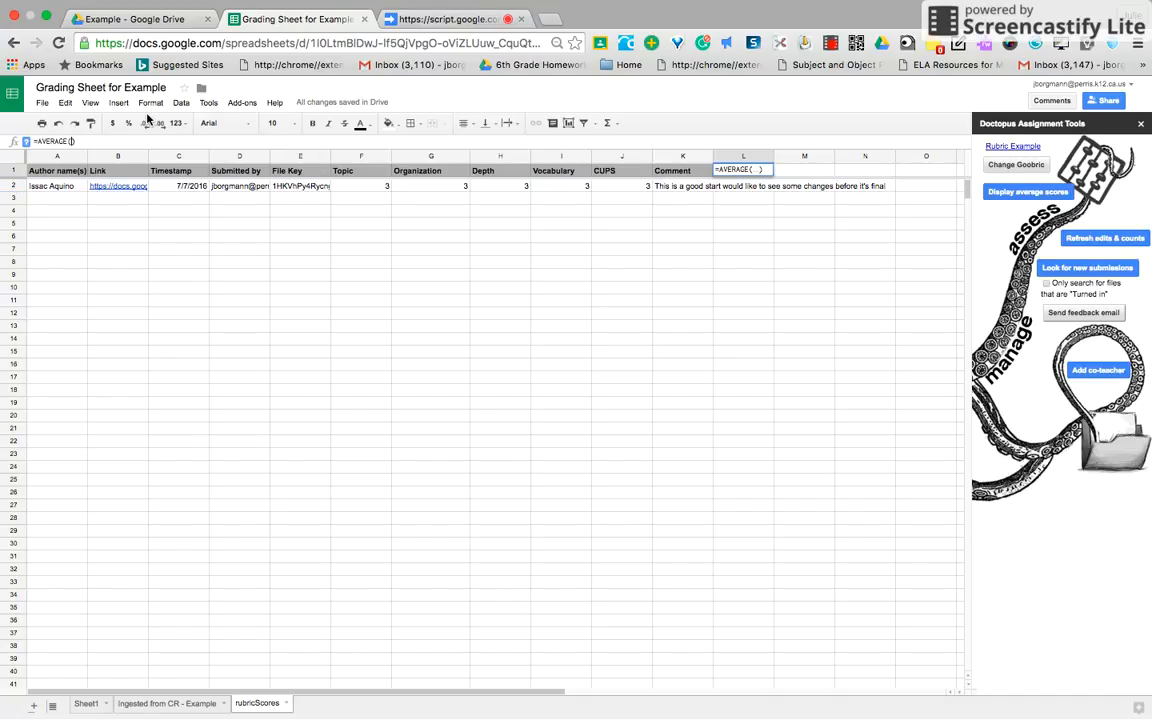
text(F2:)
text(J2)
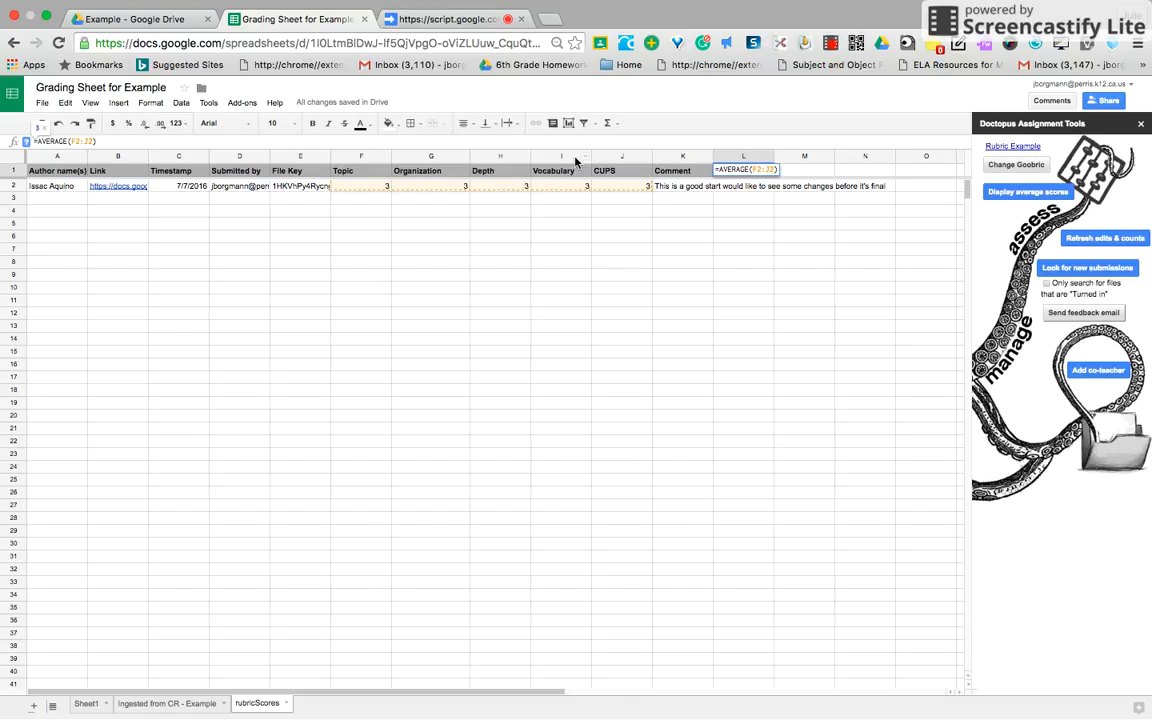
click(757, 176)
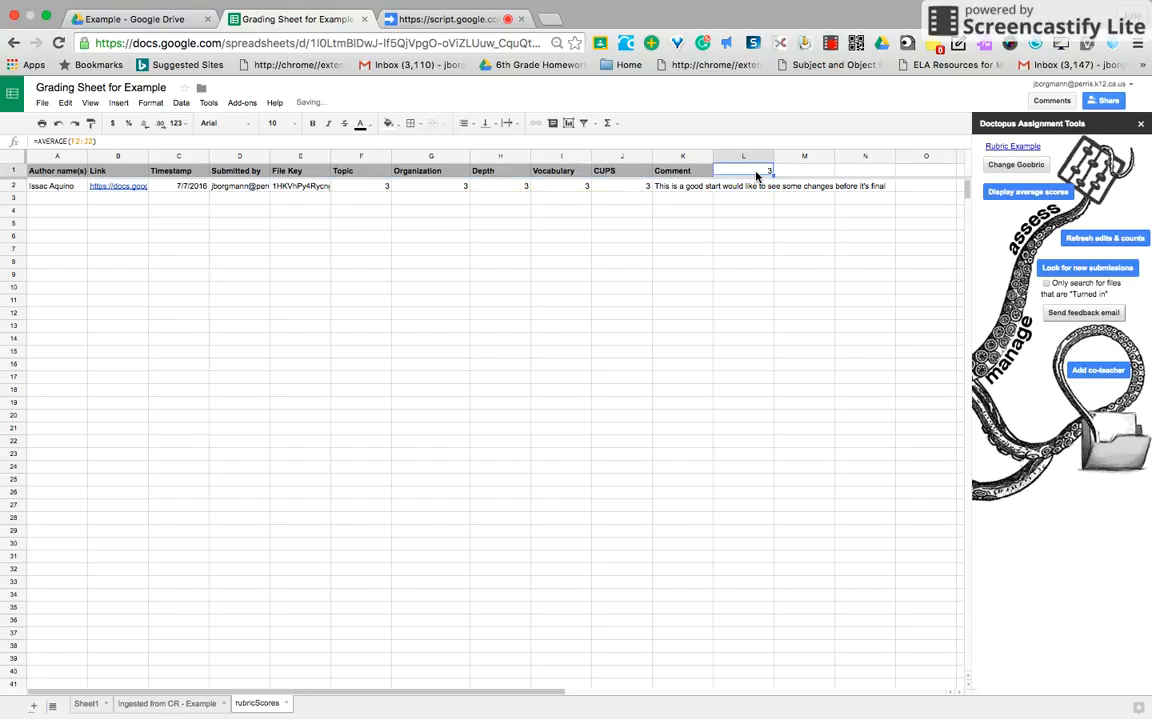
drag(757, 174, 754, 187)
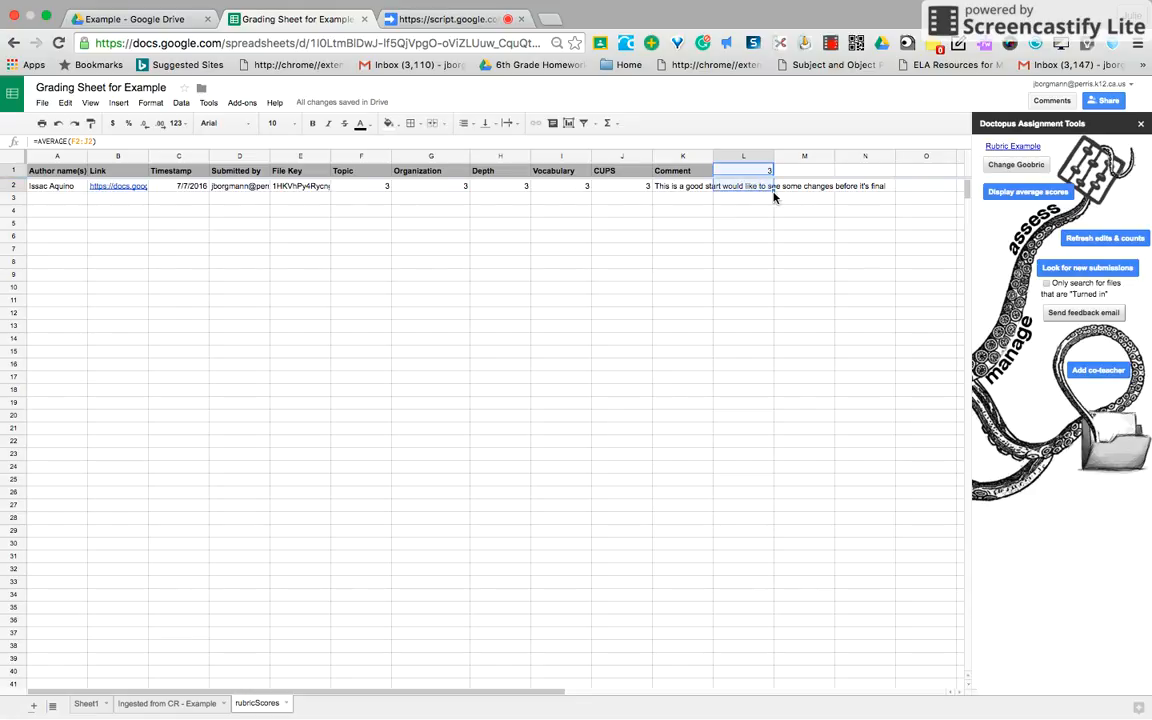
drag(762, 195, 767, 570)
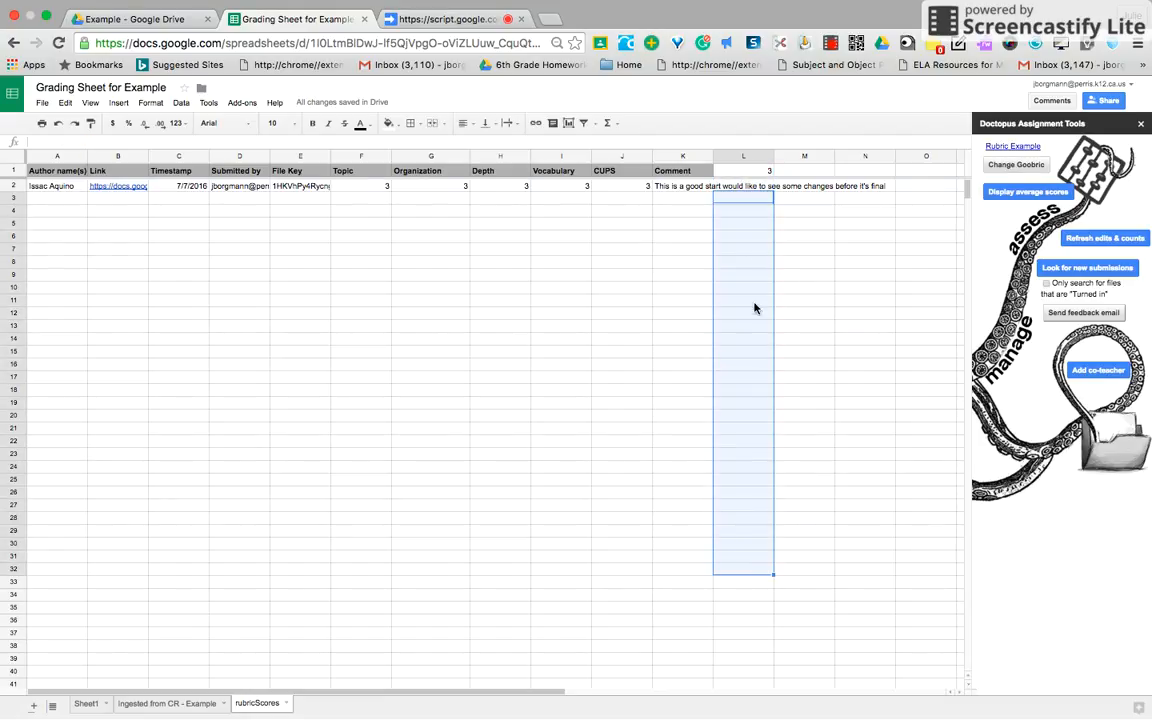
click(743, 189)
Step: Copy the text of the AVERAGE formula in L1 and paste it into cell L2
click(748, 172)
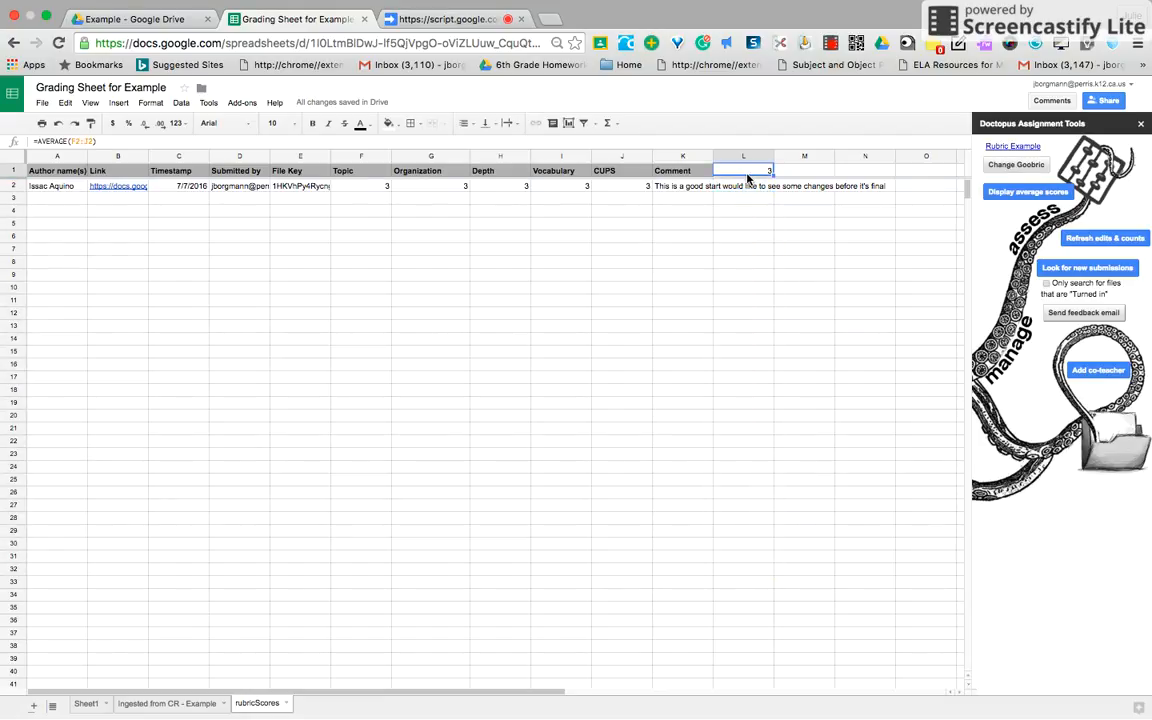
click(118, 141)
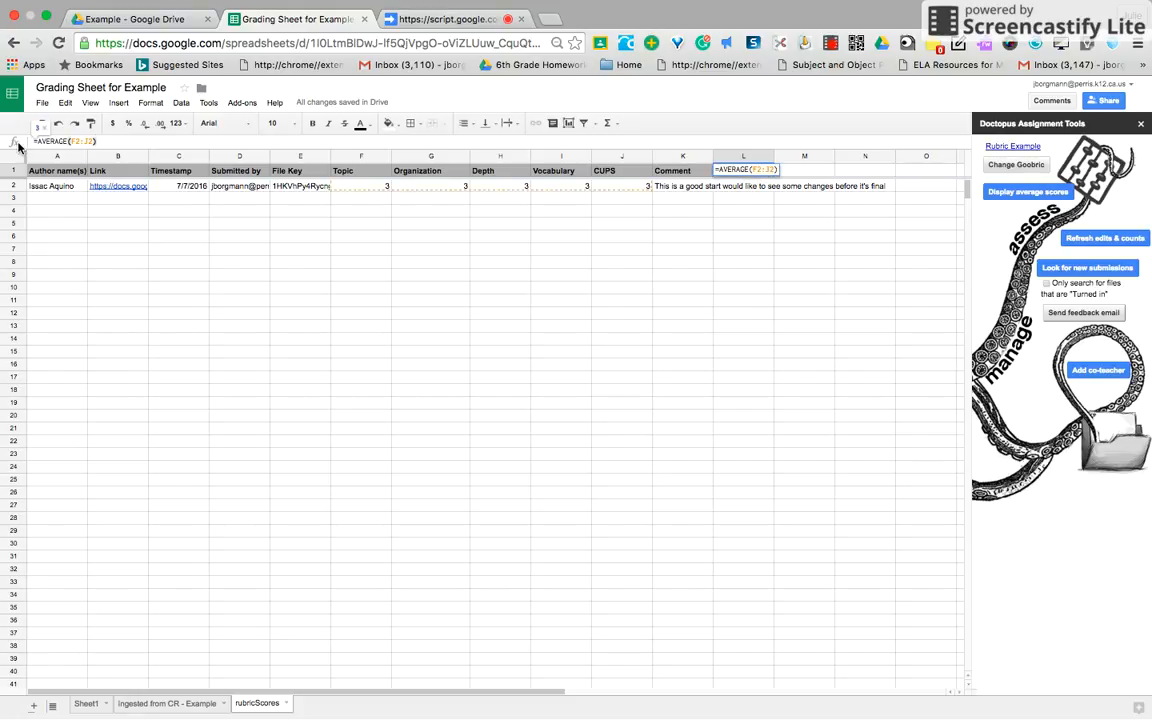
drag(96, 141, 62, 131)
key(ctrl+c)
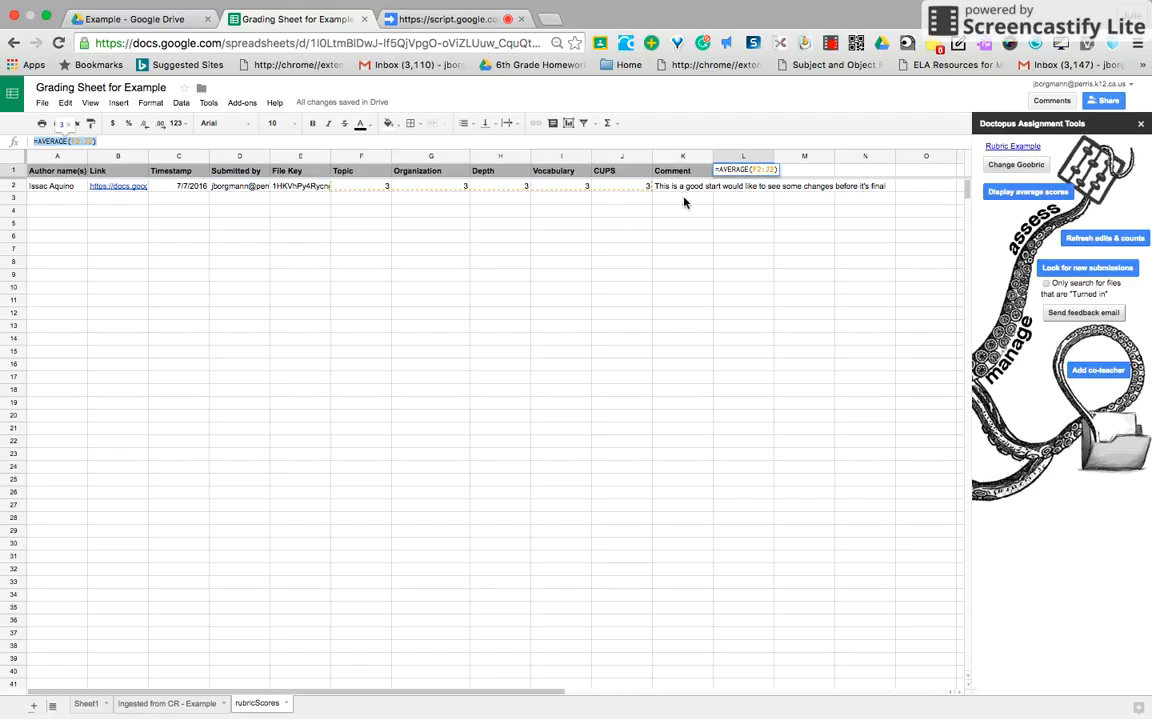
click(737, 188)
key(ctrl+v)
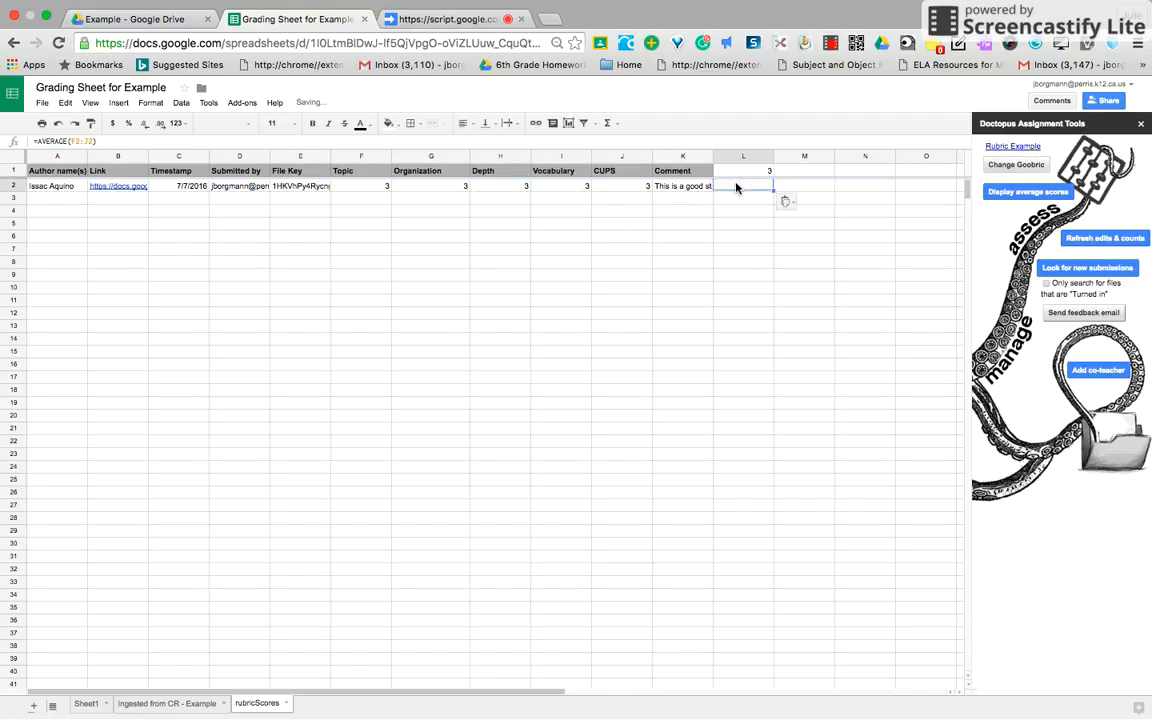
Step: Replace the formula in cell L1 with the column heading "average"
click(764, 172)
key(Delete)
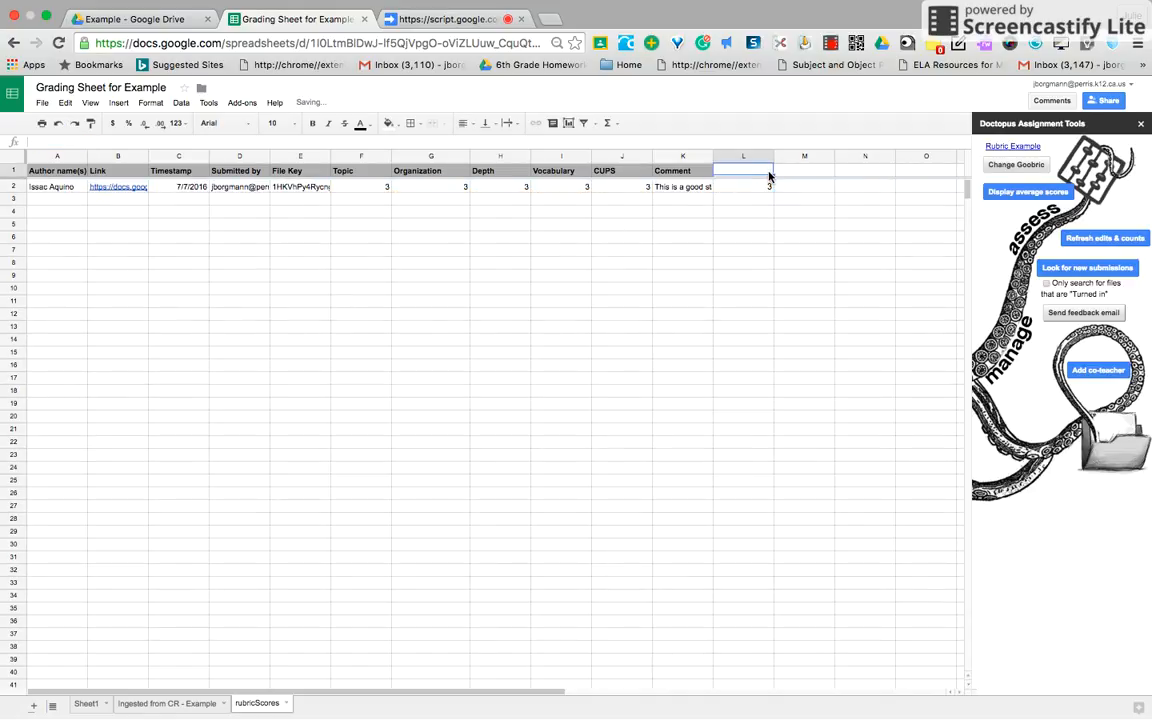
text(average)
key(Return)
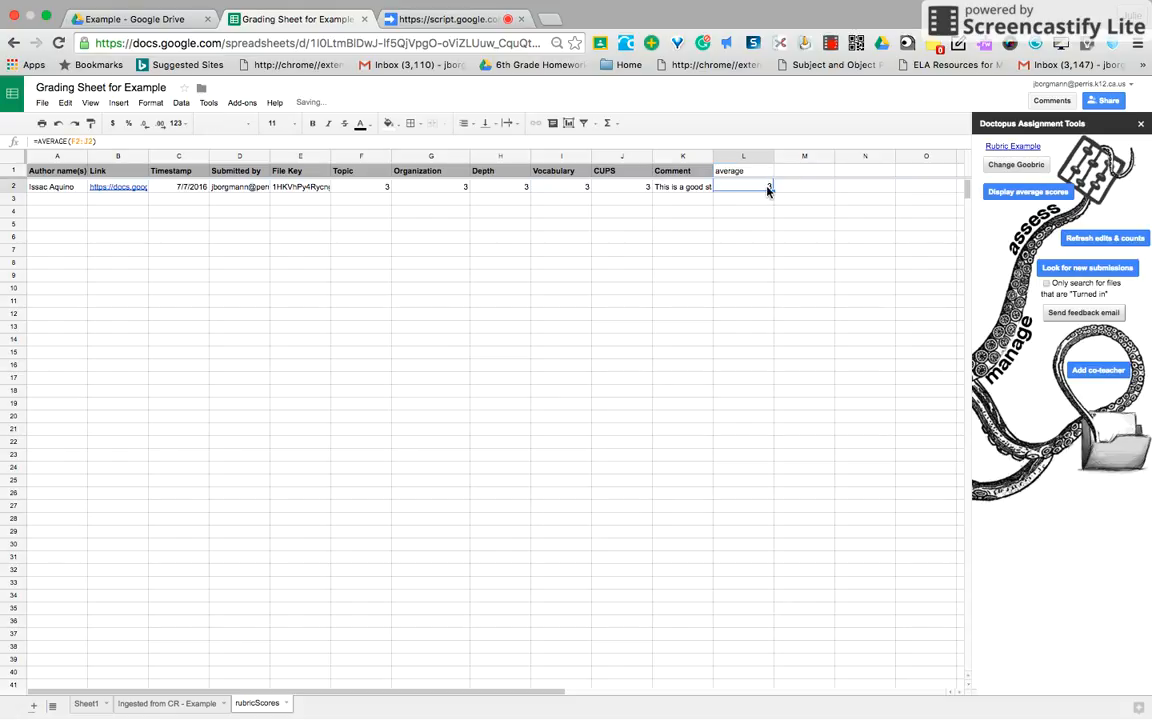
Step: Switch back to the Goobric grading page for the homework essay and set its Topic score to 4.5
click(452, 20)
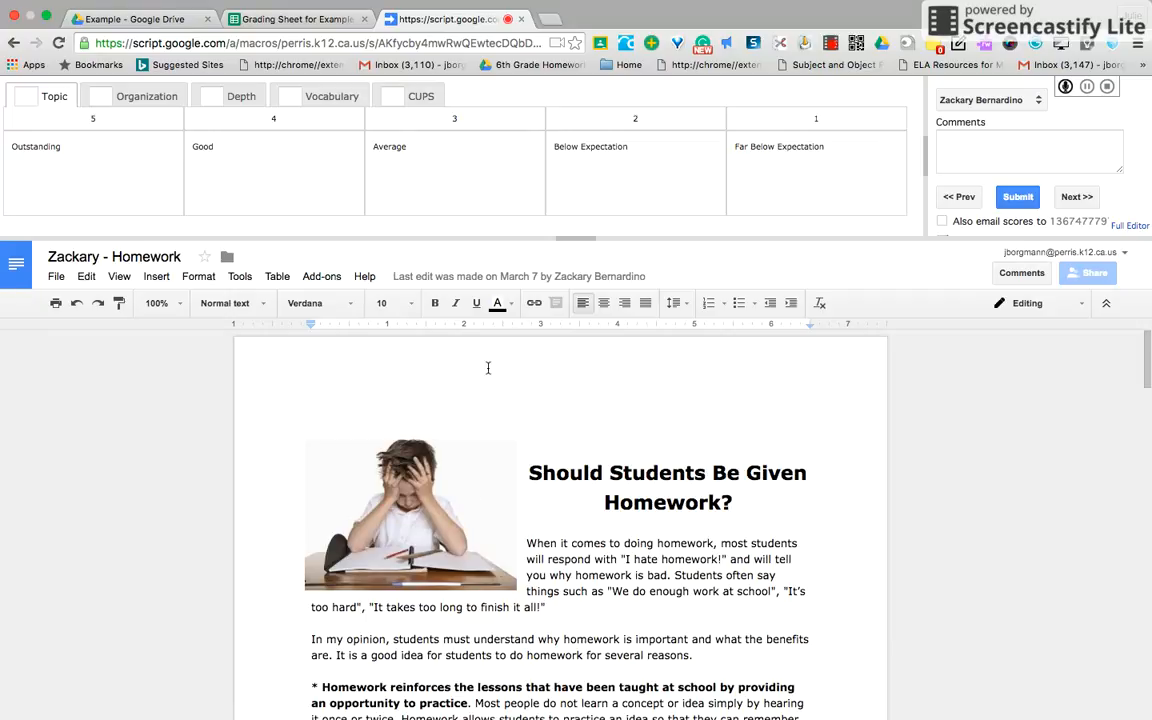
click(241, 184)
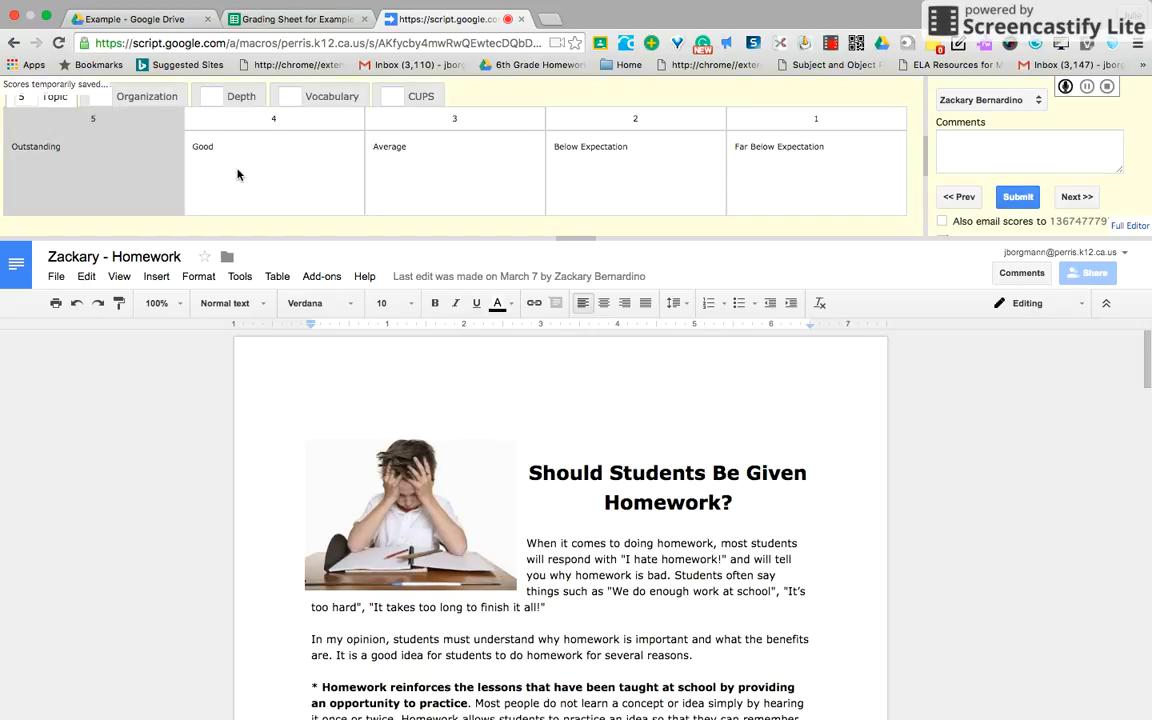
click(149, 173)
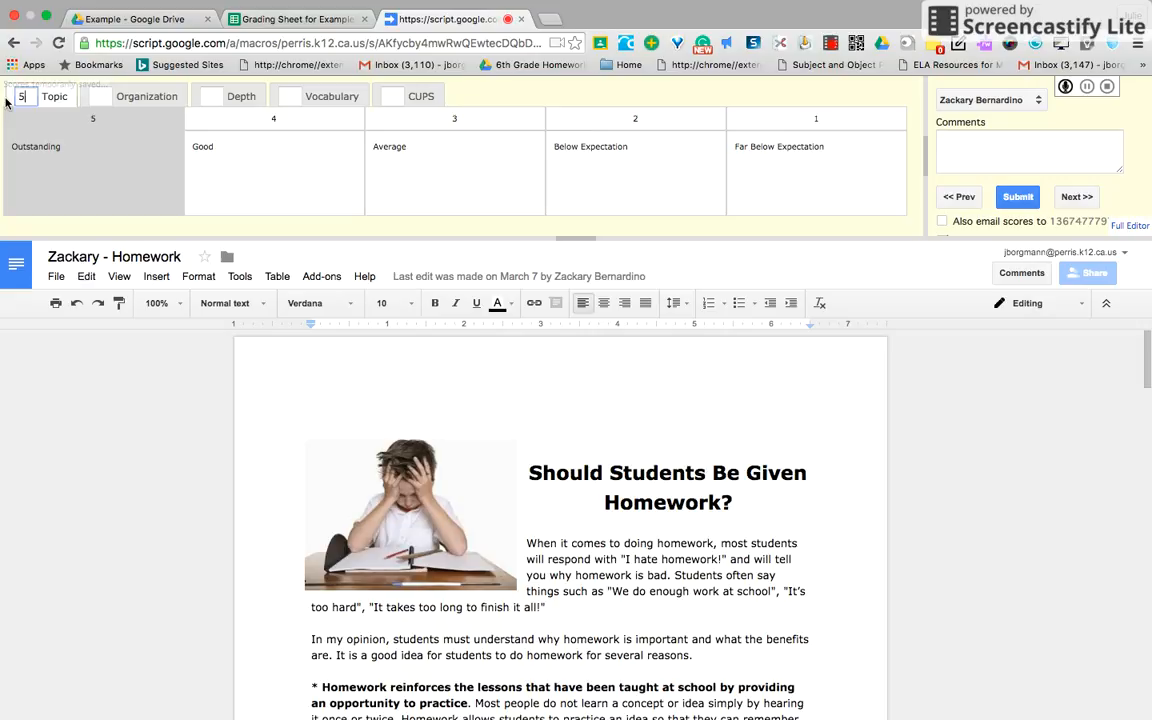
key(BackSpace)
text(4.5)
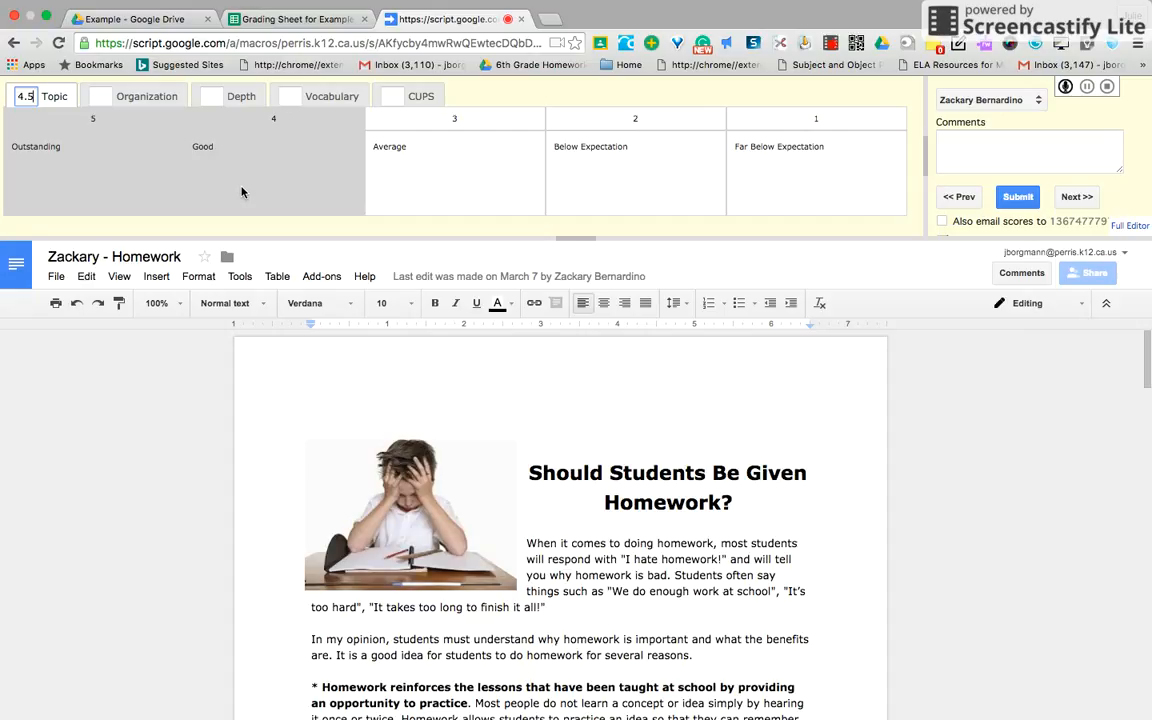
Step: Score Organization, Depth, Vocabulary and CUPS as 4 (Good) each and submit the rubric scores
click(163, 96)
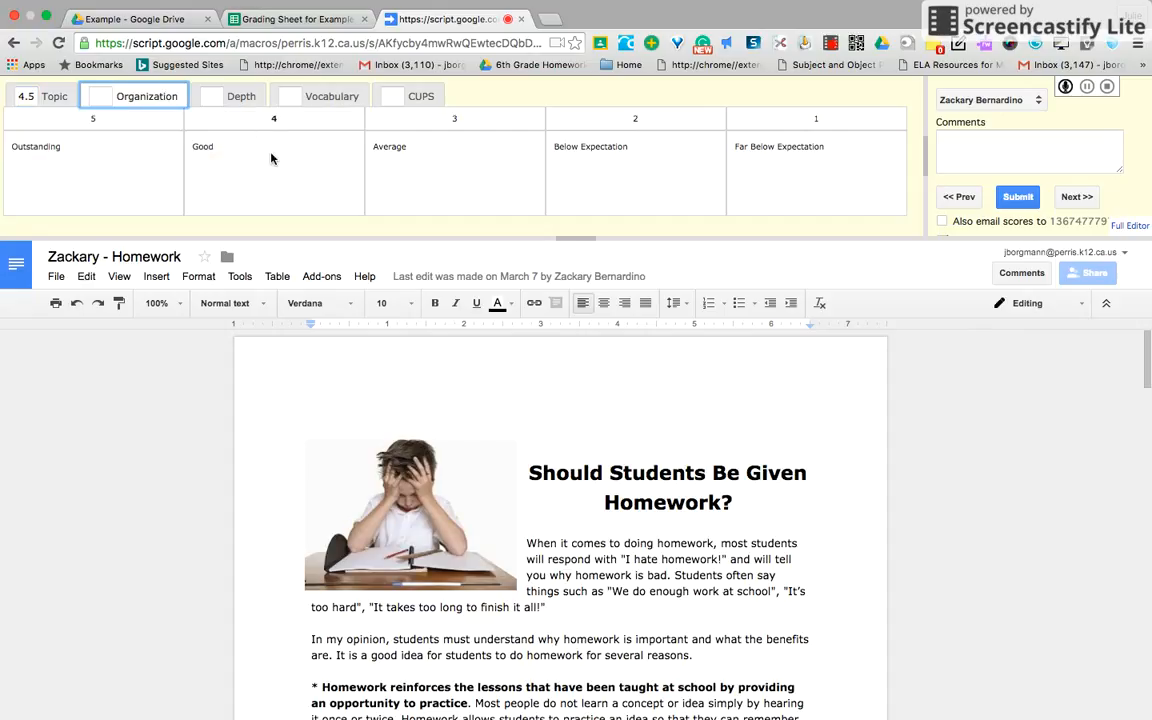
click(270, 158)
click(290, 151)
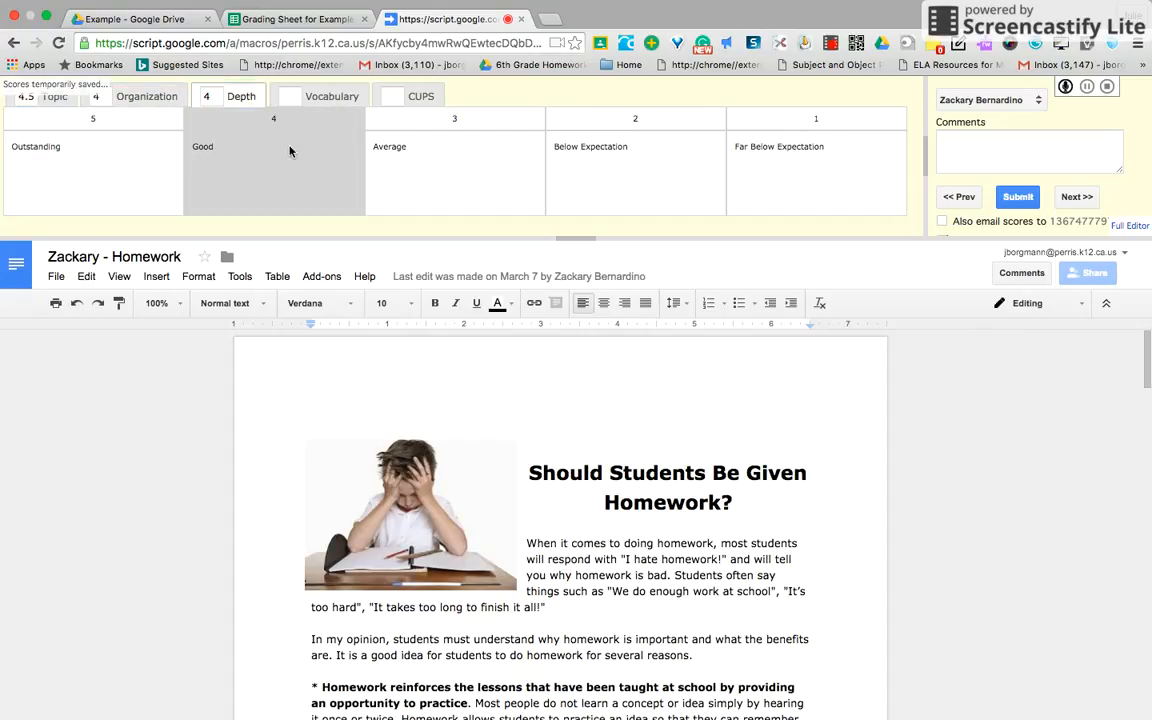
click(290, 97)
click(278, 130)
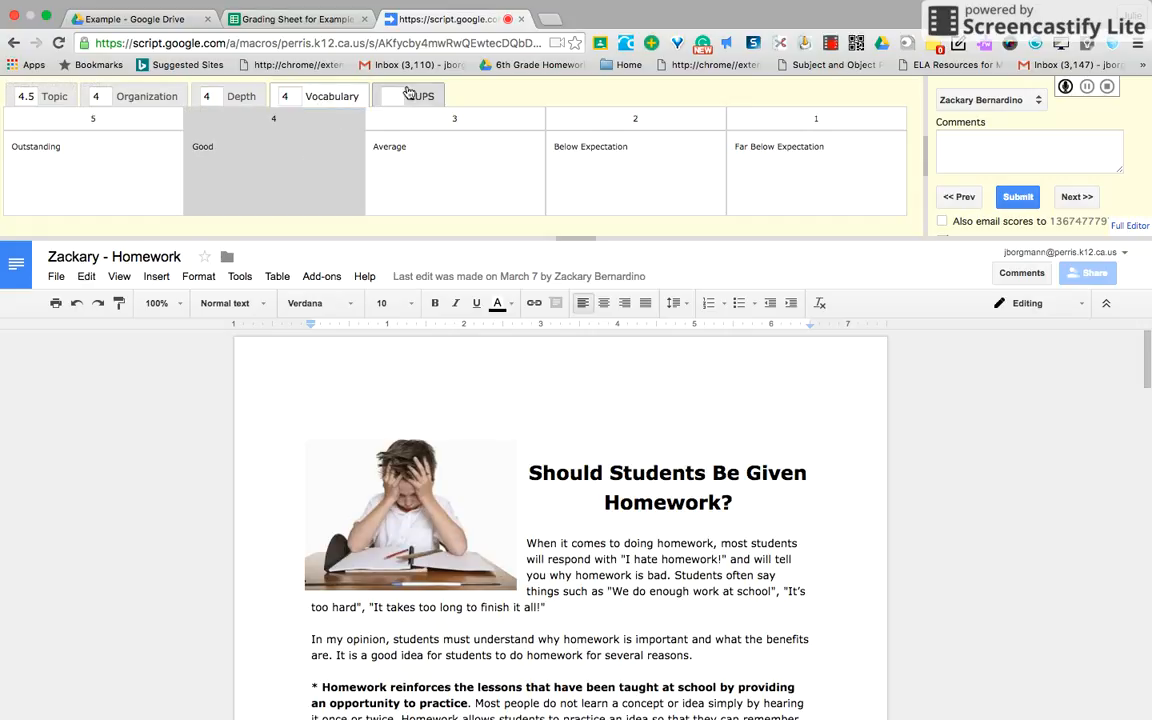
click(408, 93)
click(327, 147)
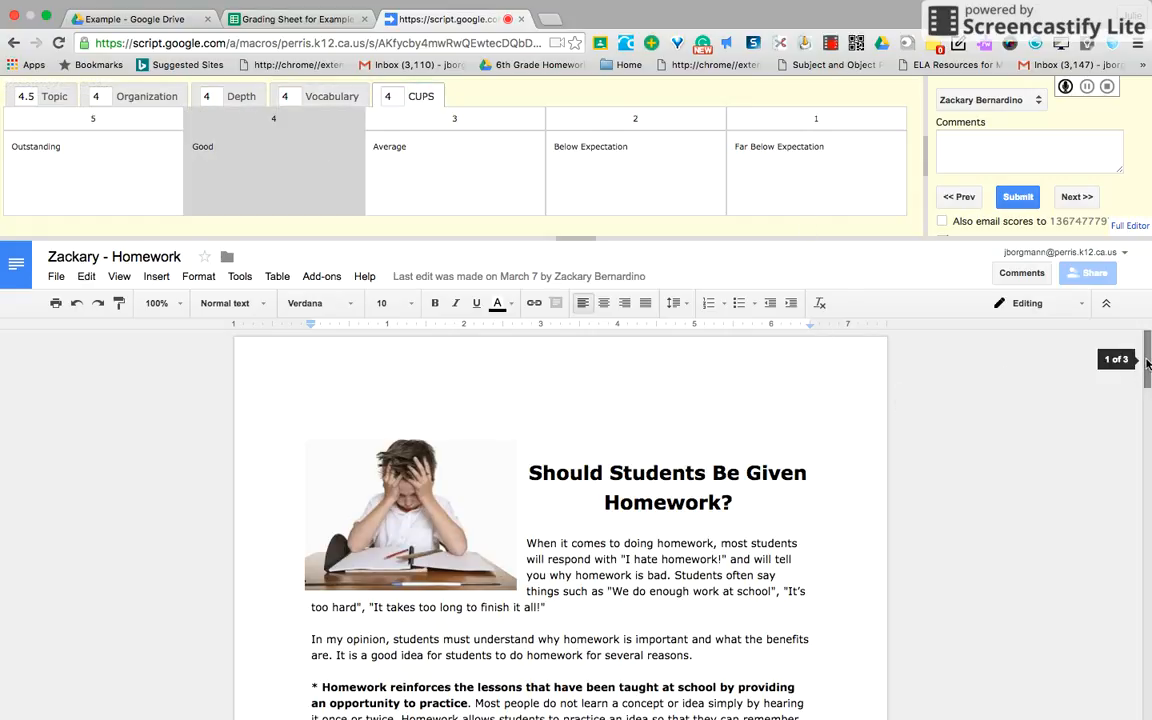
drag(1147, 362, 1147, 316)
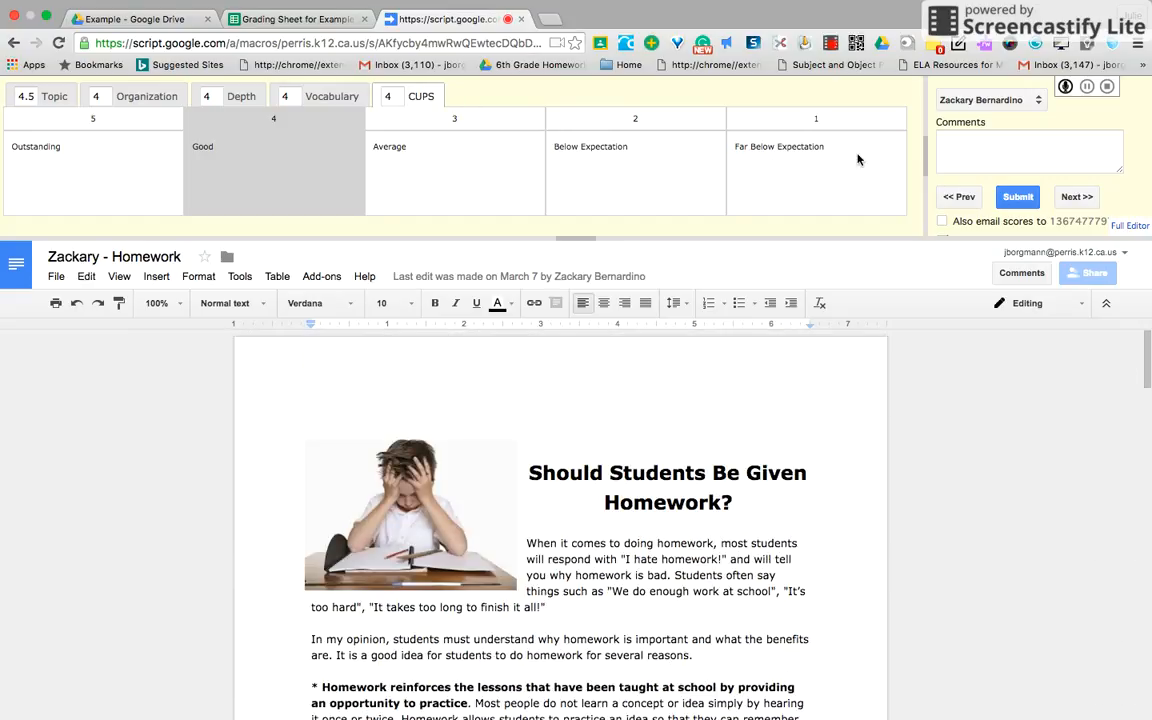
click(1020, 197)
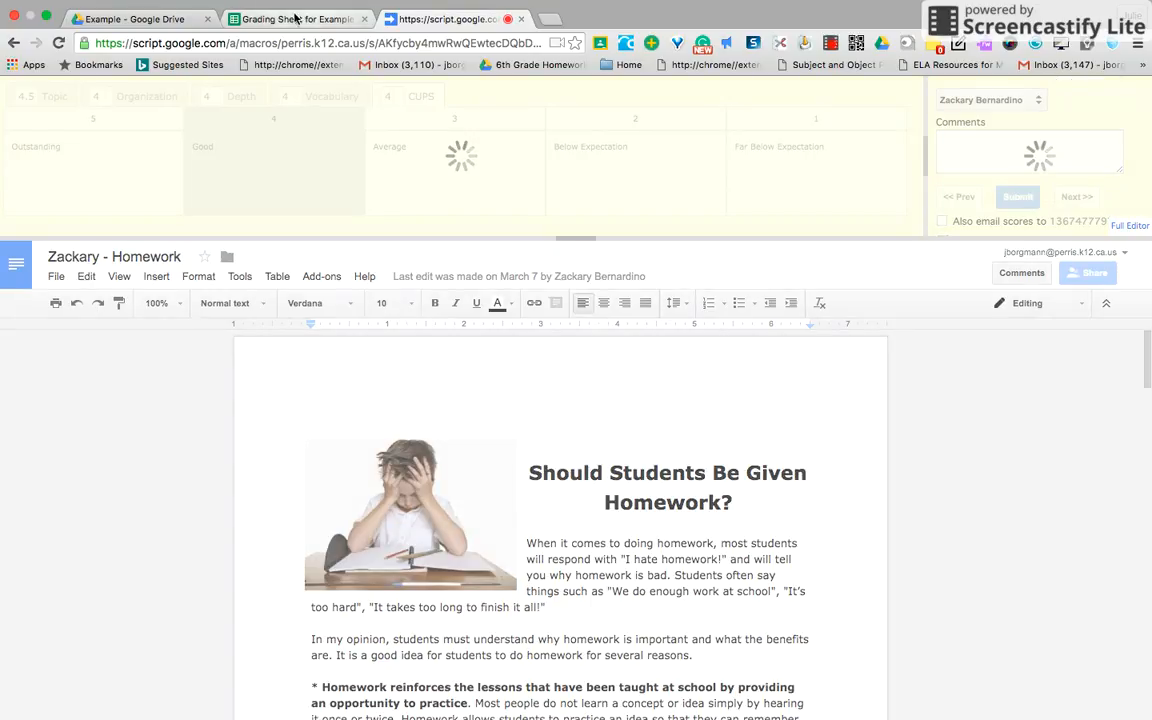
Step: Switch to the Grading Sheet for Example and open the document linked in row 3 of the Ingested from CR - Example sheet
click(287, 19)
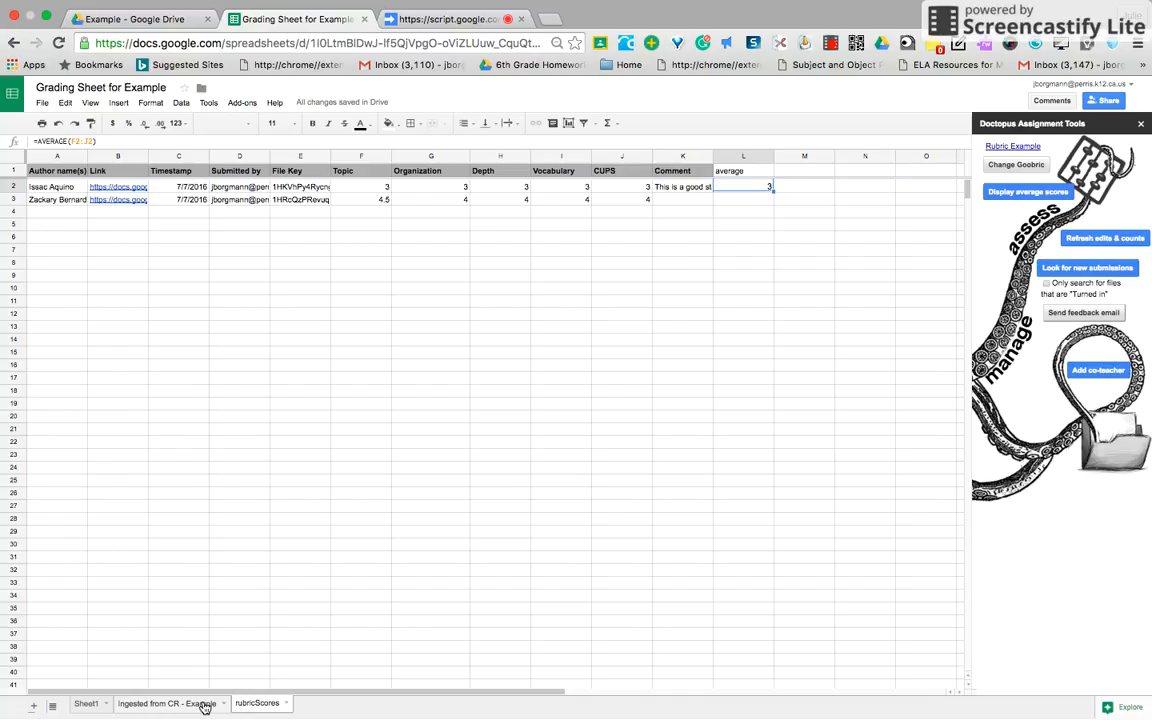
click(167, 704)
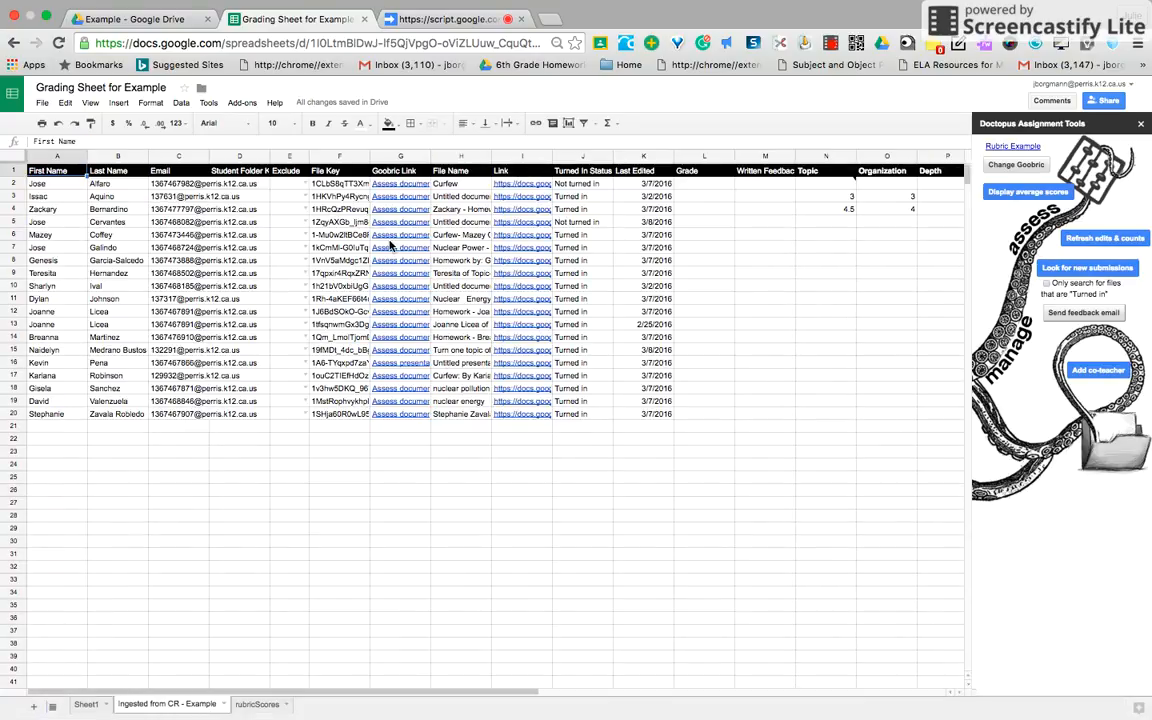
mouse_move(417, 197)
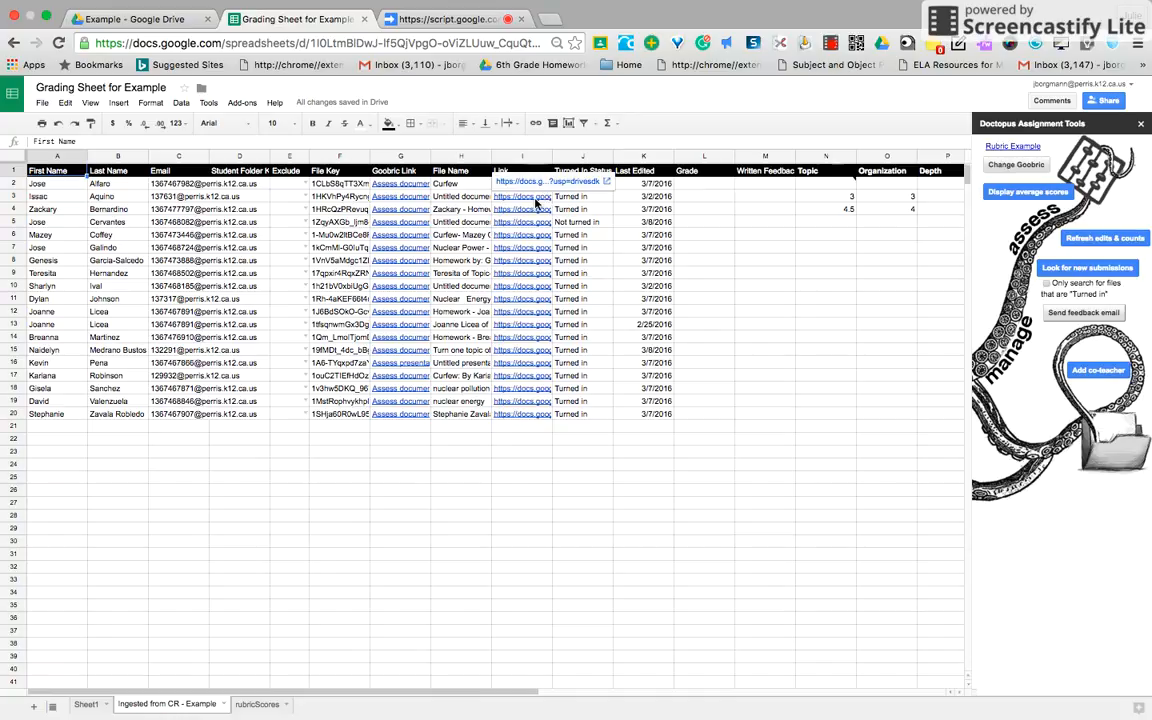
click(540, 198)
click(540, 182)
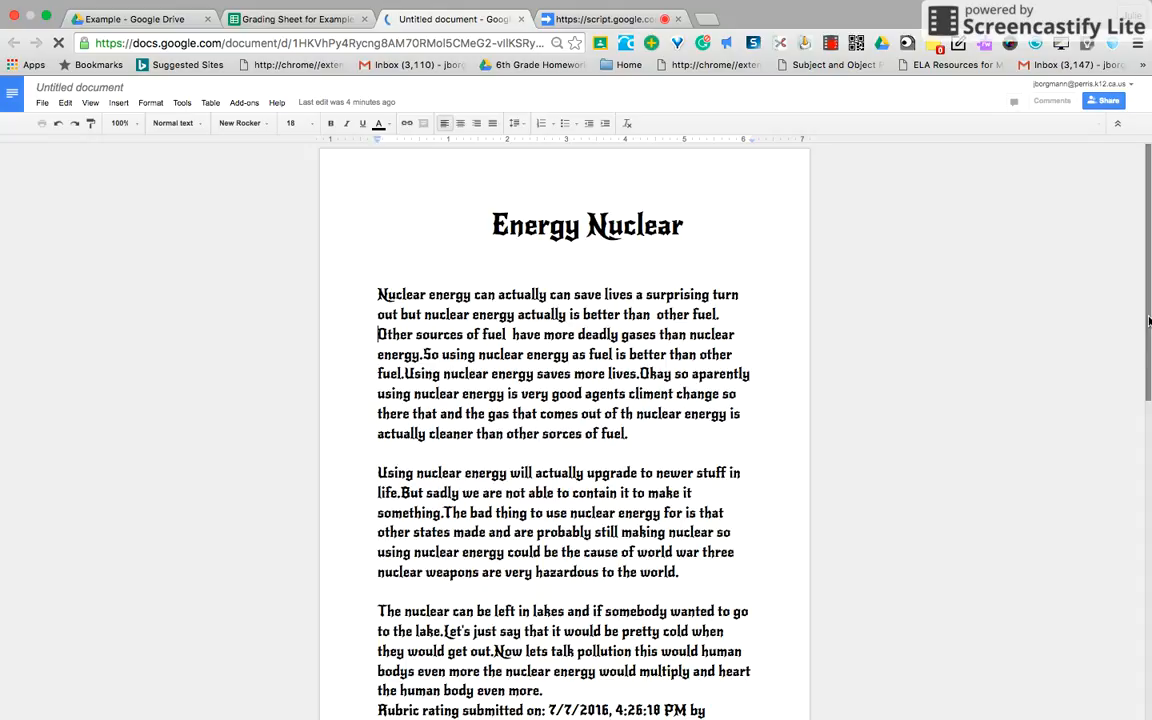
Step: Insert a line break before the "Rubric rating submitted on" line to move it onto the rubric's page
scroll(1150, 305, down, 5)
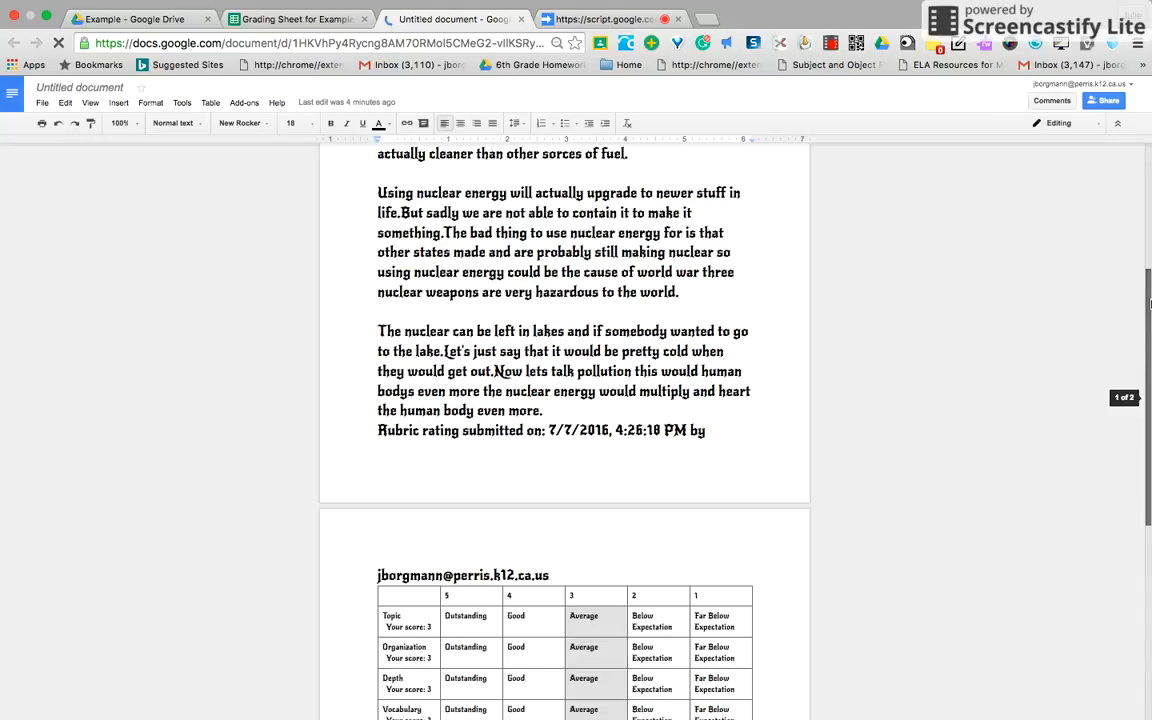
scroll(1150, 305, down, 3)
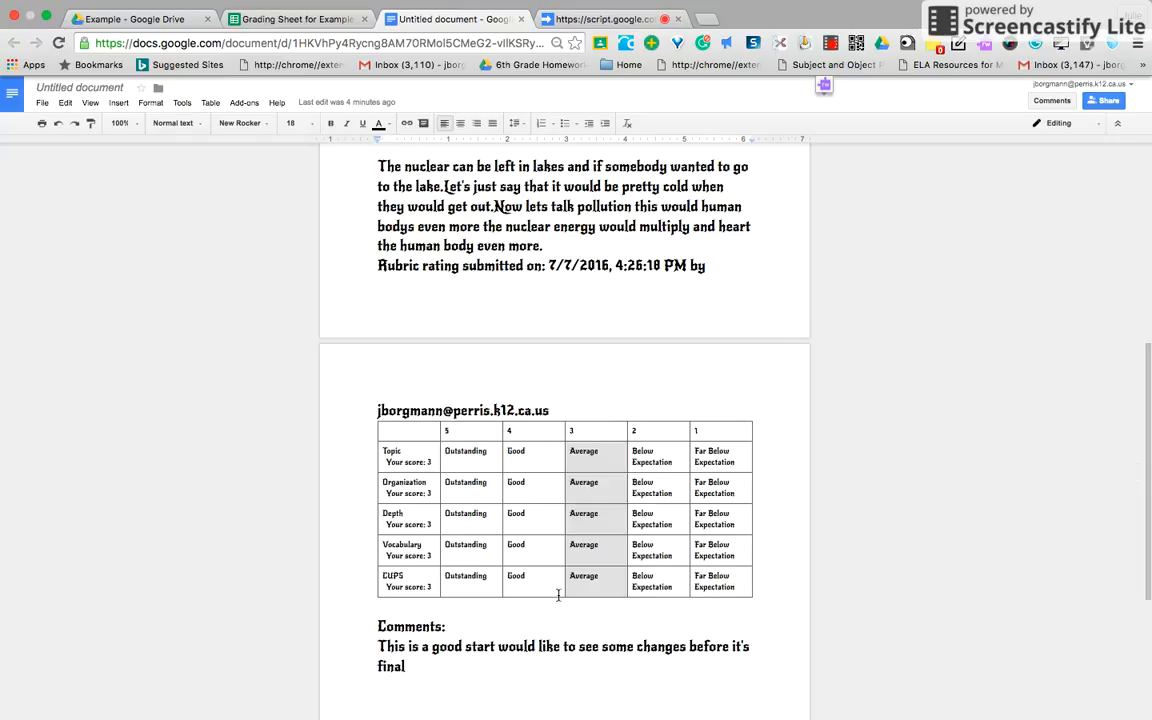
click(379, 266)
key(Return)
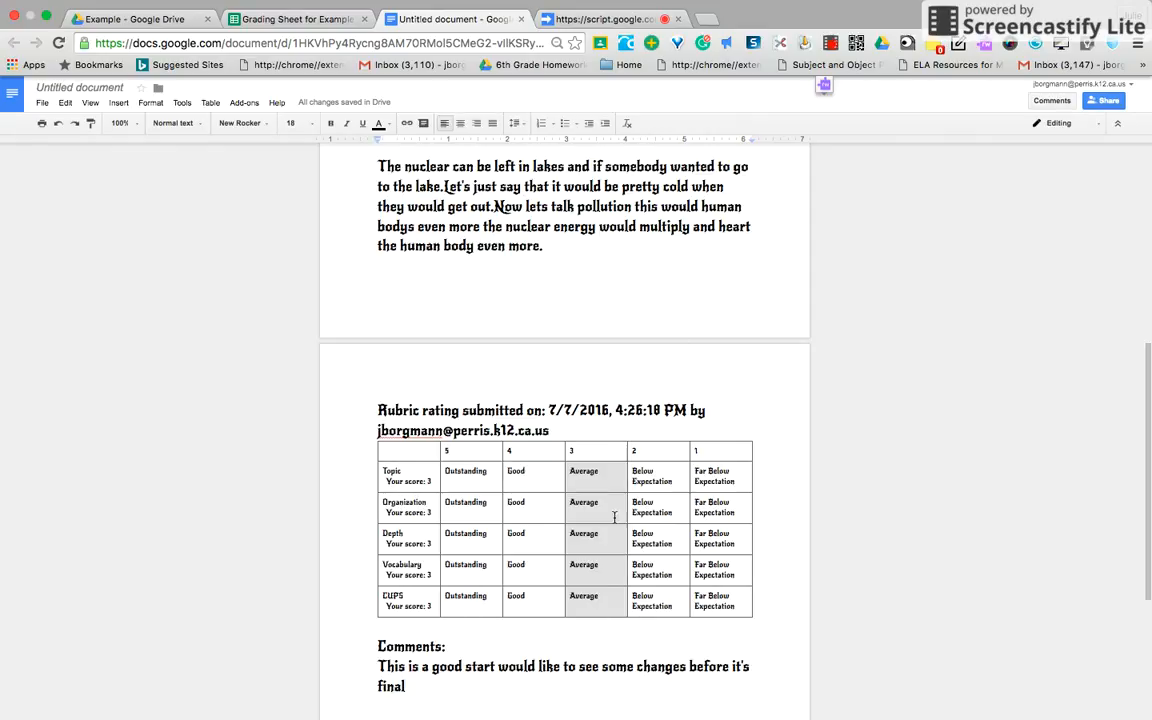
click(295, 19)
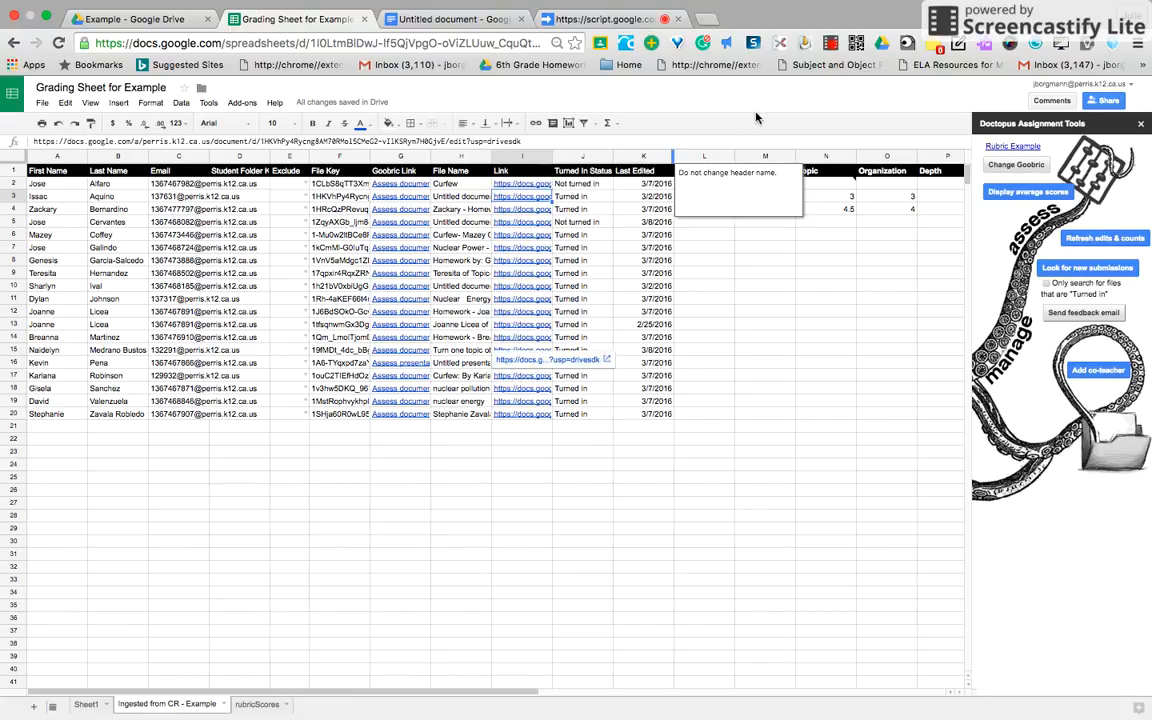
click(460, 19)
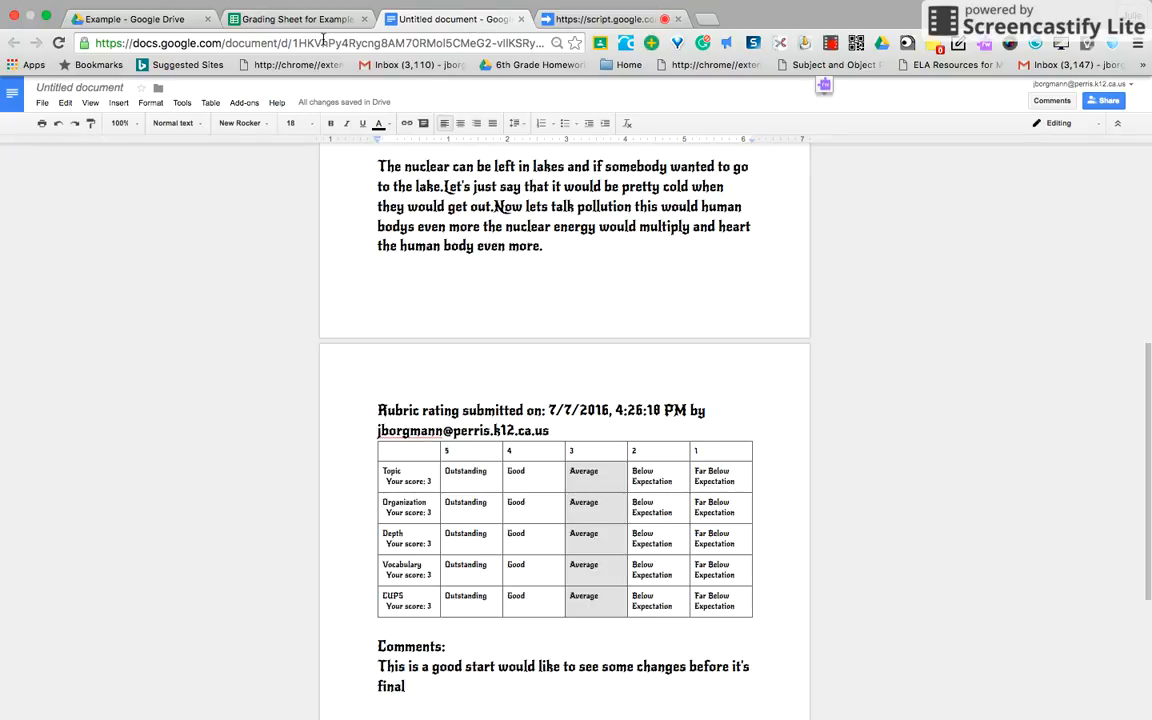
mouse_move(292, 3)
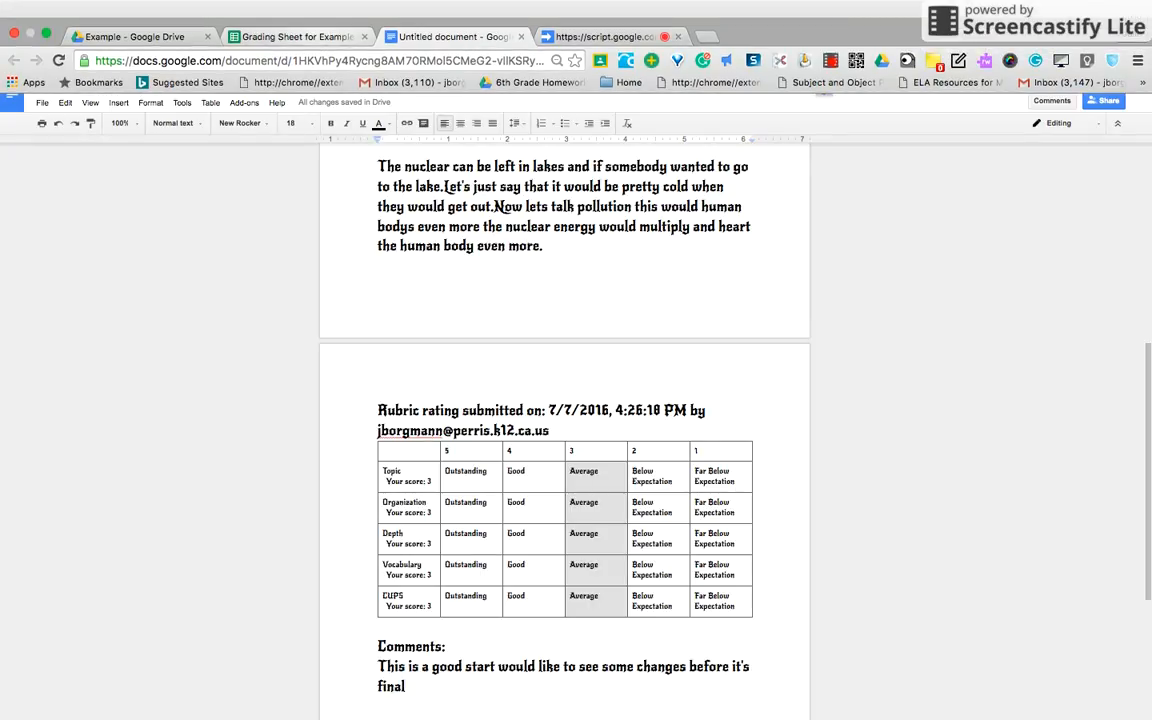